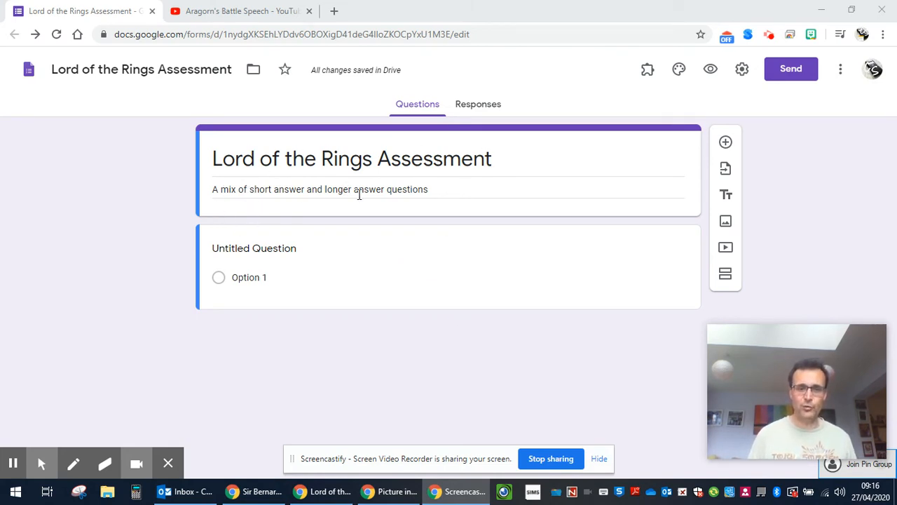
Step: Embed the Aragorn's Battle Speech YouTube video by pasting its web address from the YouTube tab
click(591, 169)
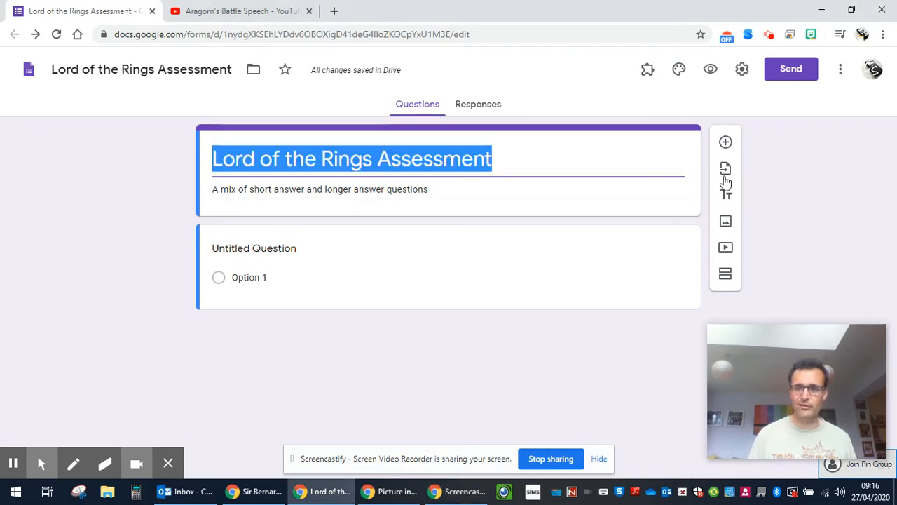
click(725, 247)
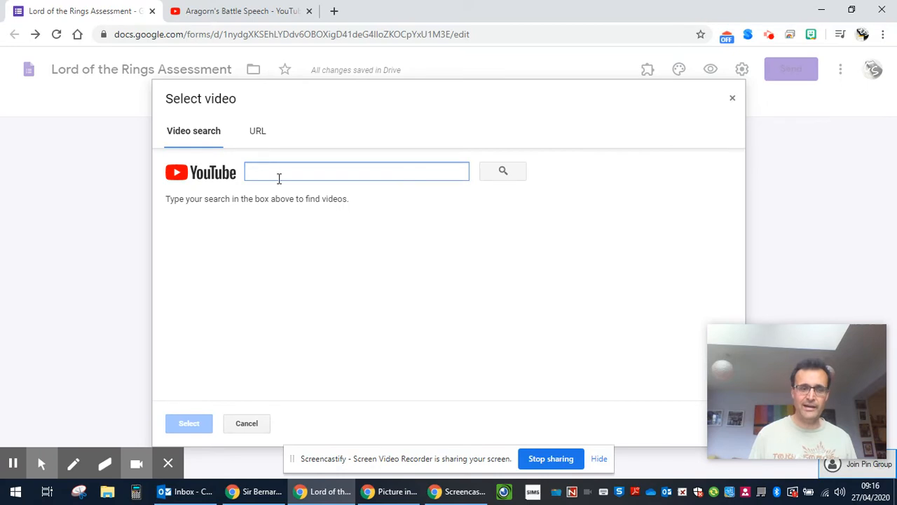
click(255, 131)
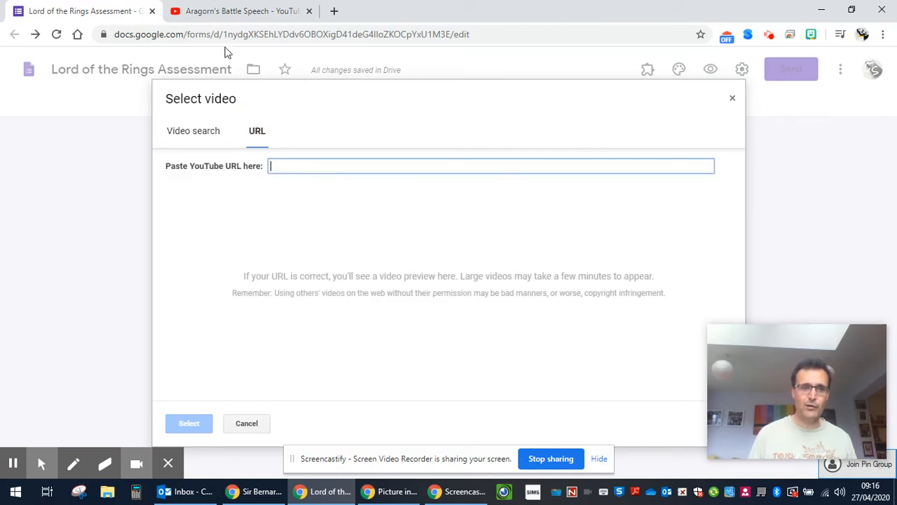
click(226, 10)
click(223, 33)
key(ctrl+c)
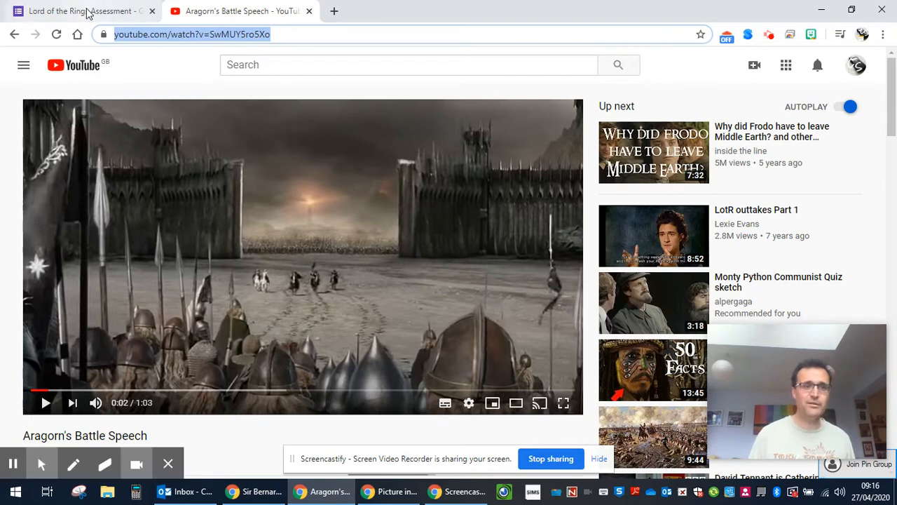
click(115, 12)
click(295, 169)
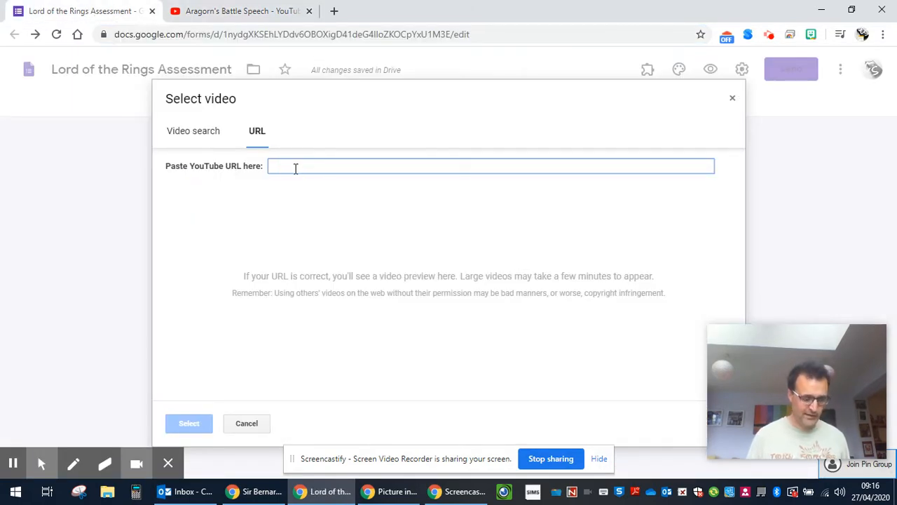
key(ctrl+v)
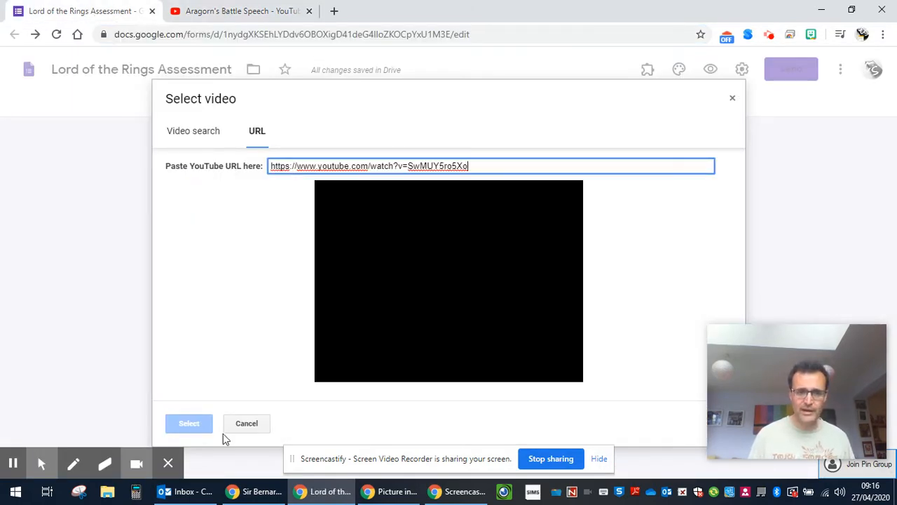
click(417, 319)
click(185, 428)
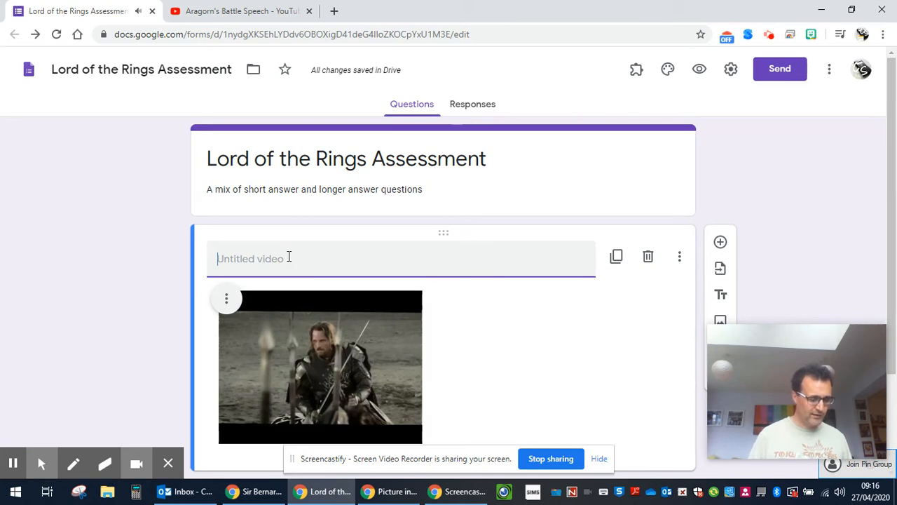
Step: Title the video 'Aragorn's Battle Speech' and centre-align it in its card
text(Aragorn)
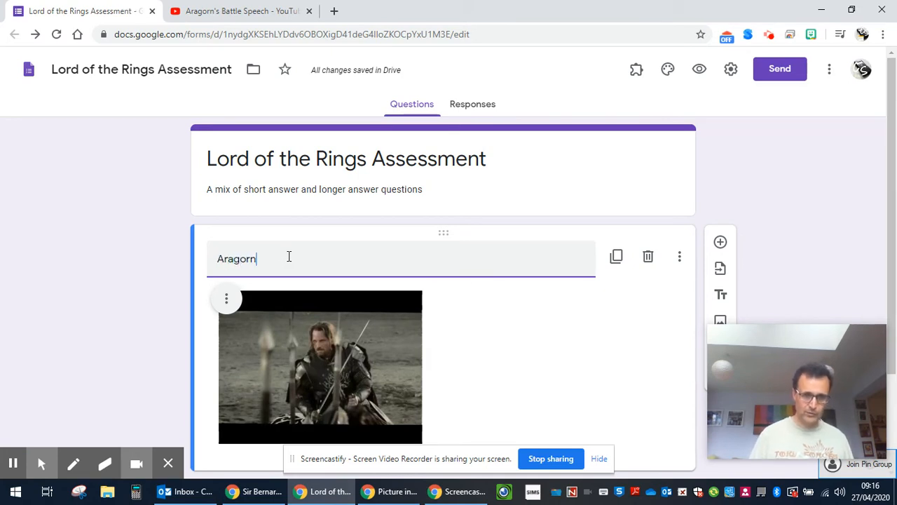
text('s Battle )
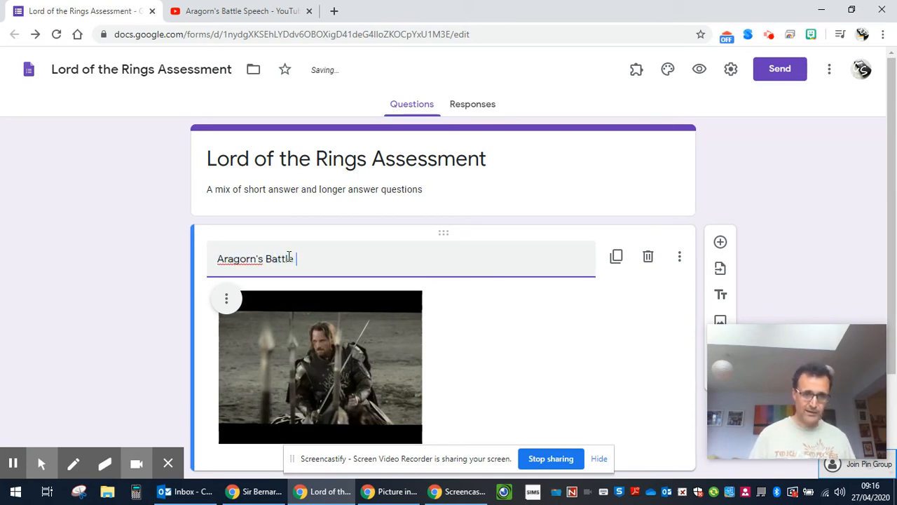
text(Speech)
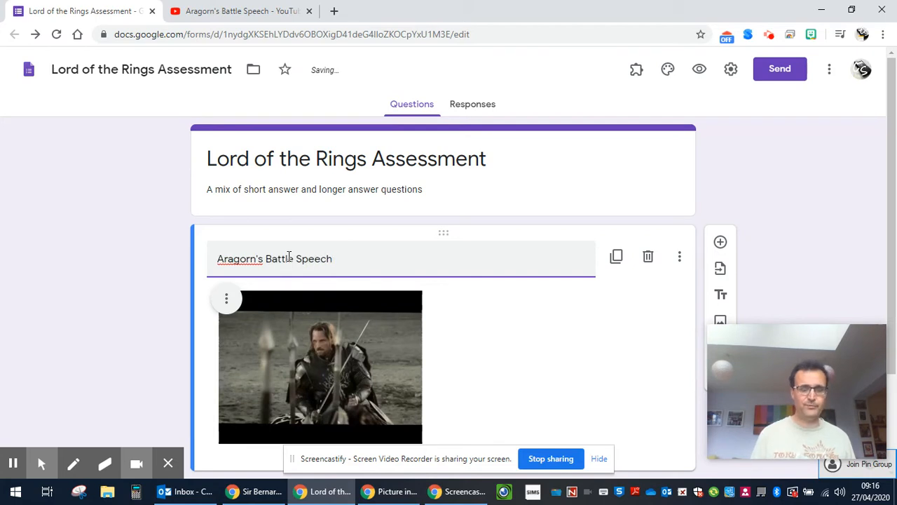
scroll(585, 234, down, 2)
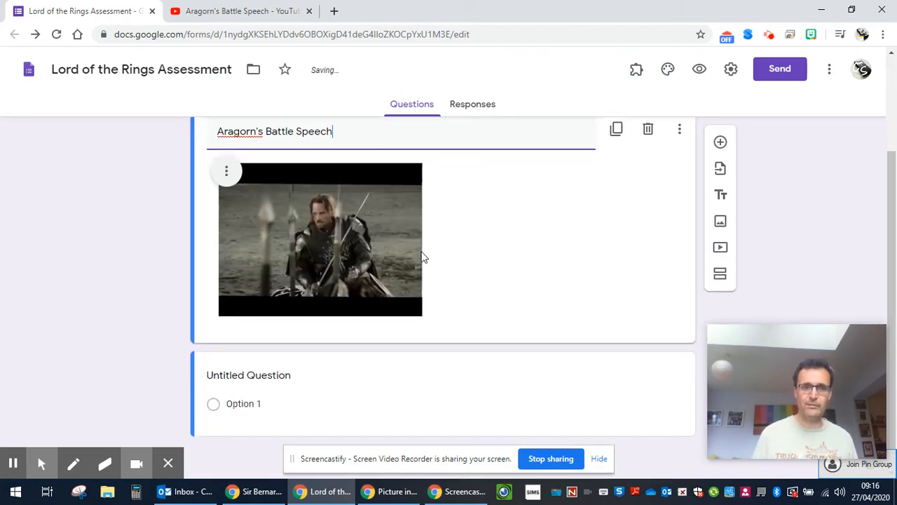
click(228, 172)
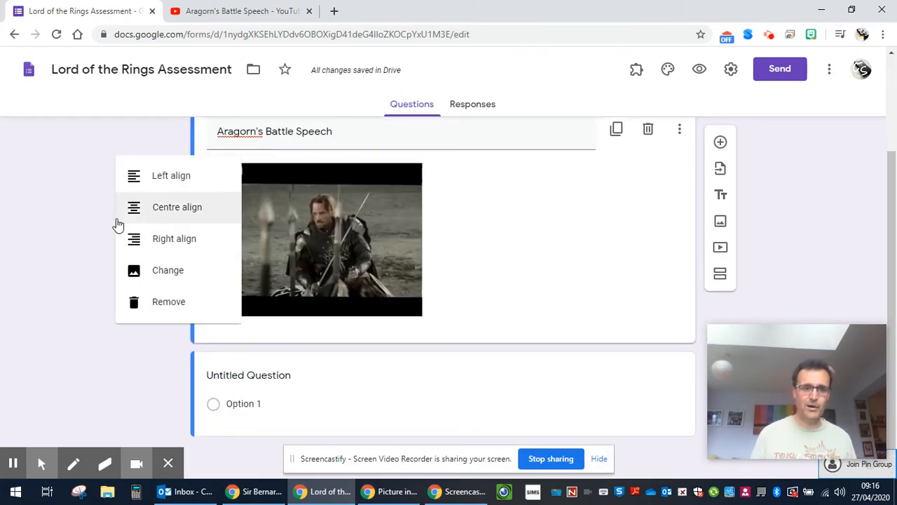
click(172, 210)
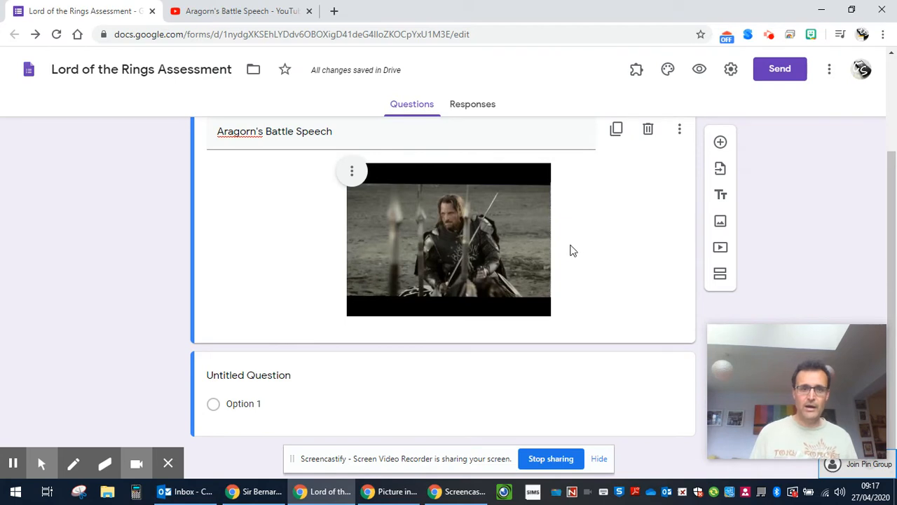
Step: Rename the untitled question to Q1 and enable its description line
click(260, 376)
text(Q1)
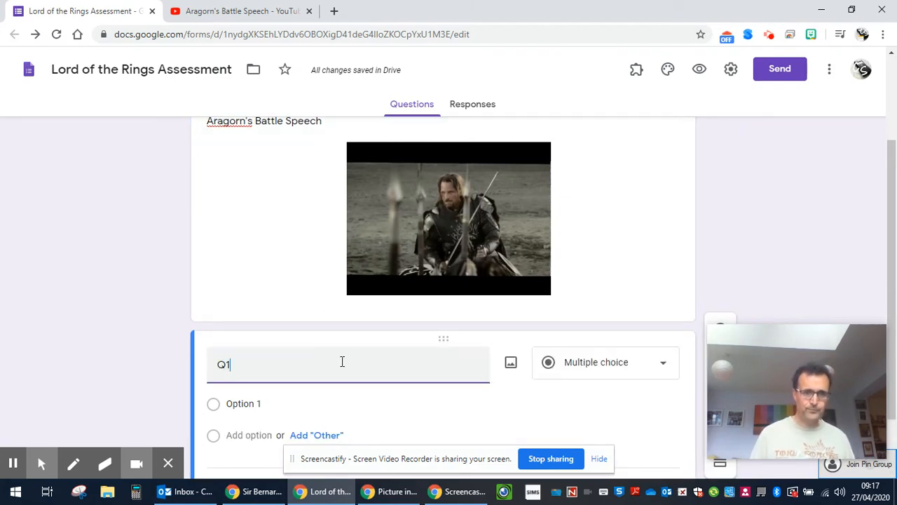
scroll(351, 364, down, 1)
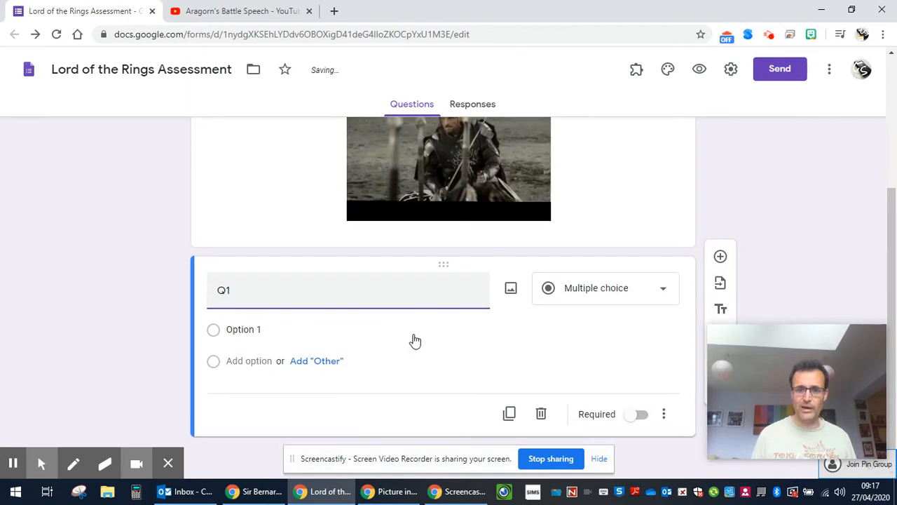
click(665, 414)
click(683, 382)
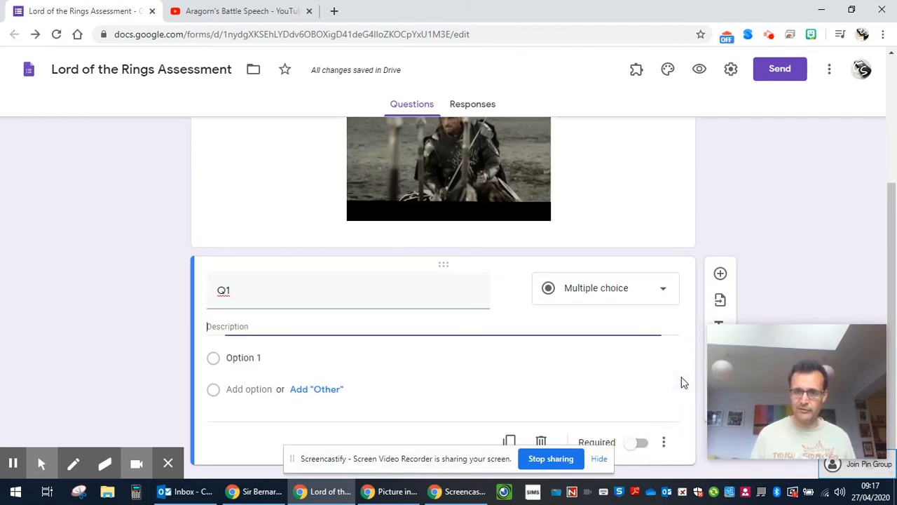
Step: Describe Q1 as 'What was one of Aragorn's titles' and make it a Short answer question
click(230, 326)
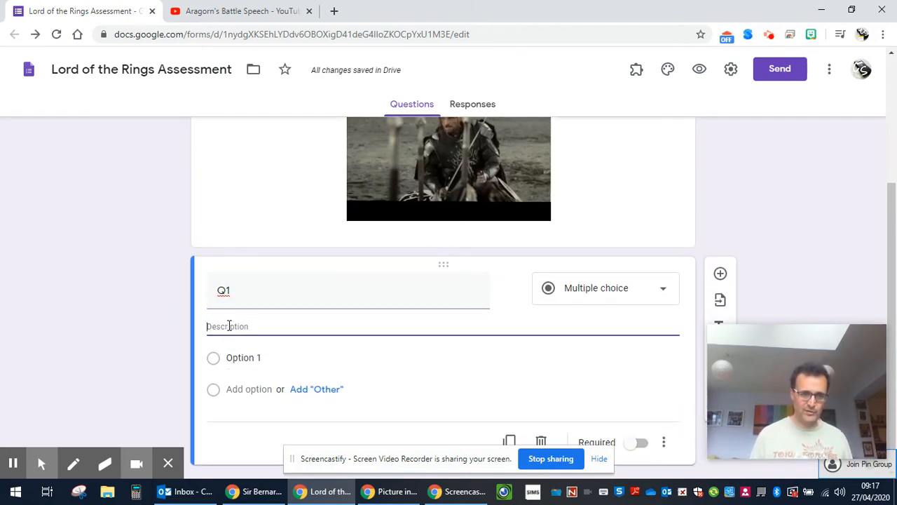
text(w)
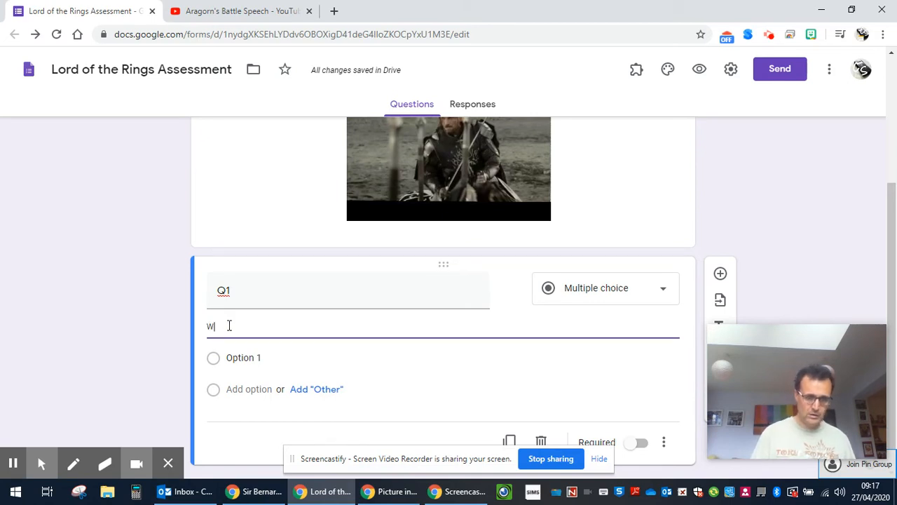
text(hat was o)
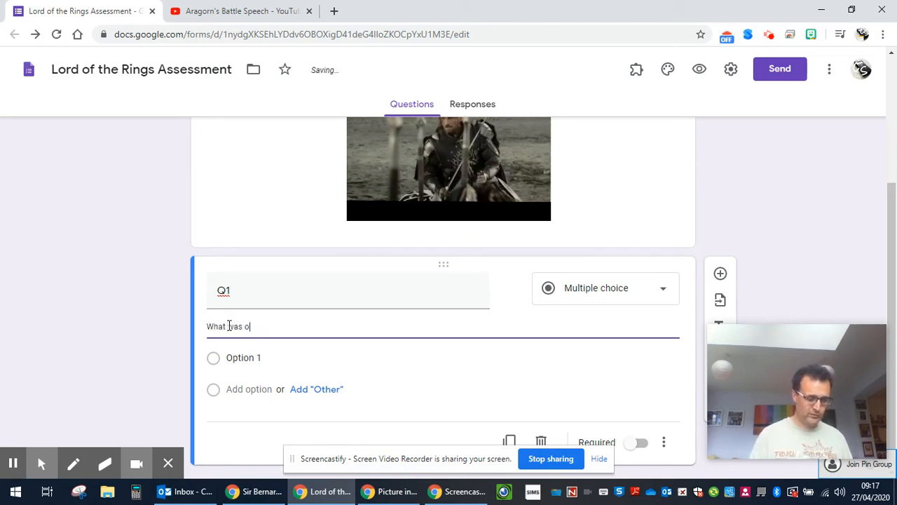
text(ne of Ara)
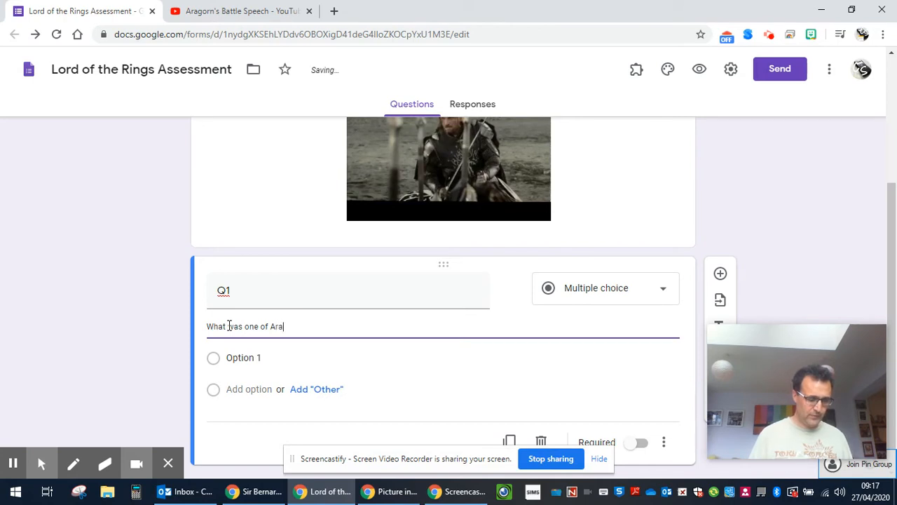
text(gorn's other titles)
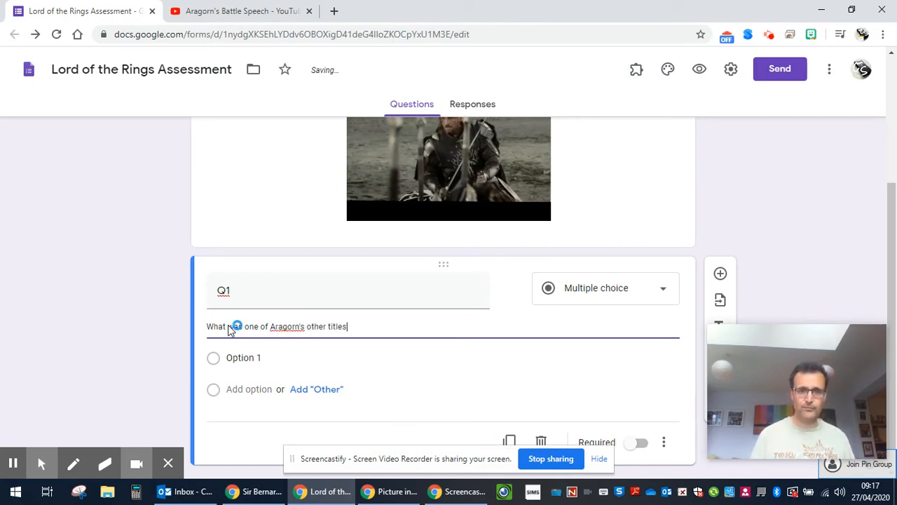
double_click(314, 326)
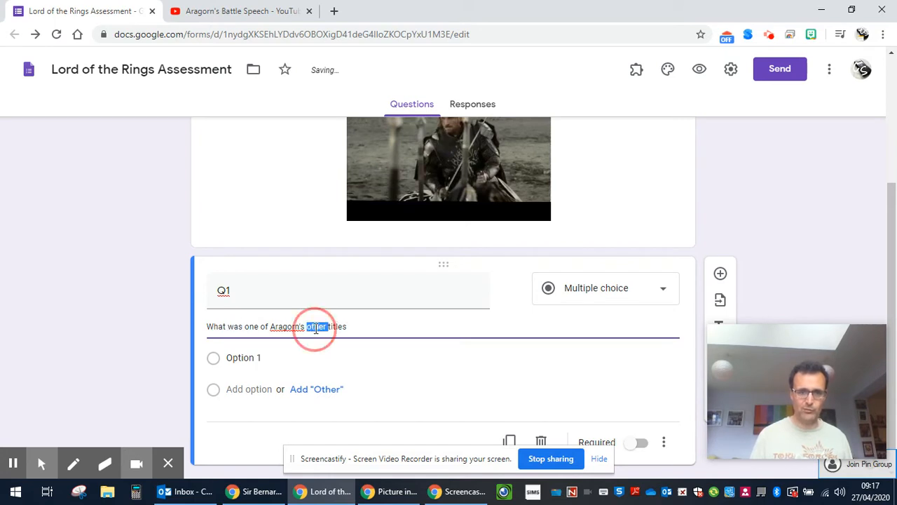
key(BackSpace)
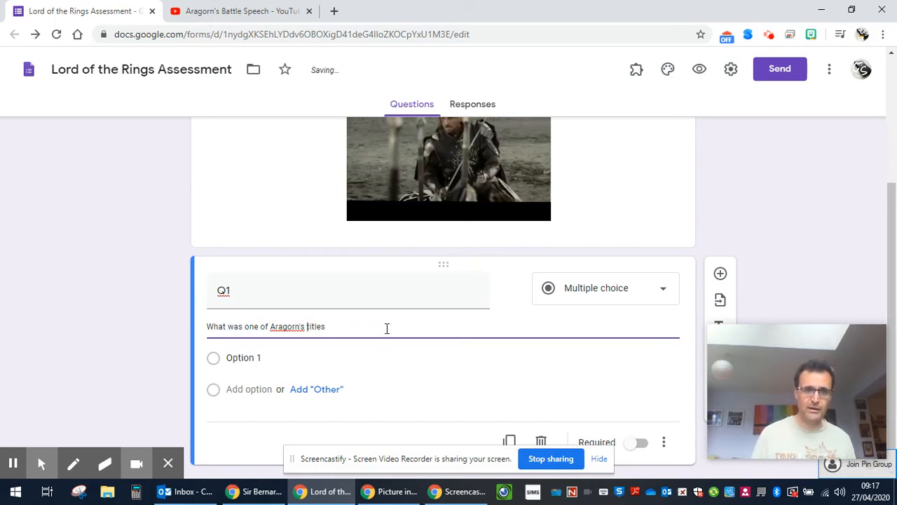
click(642, 292)
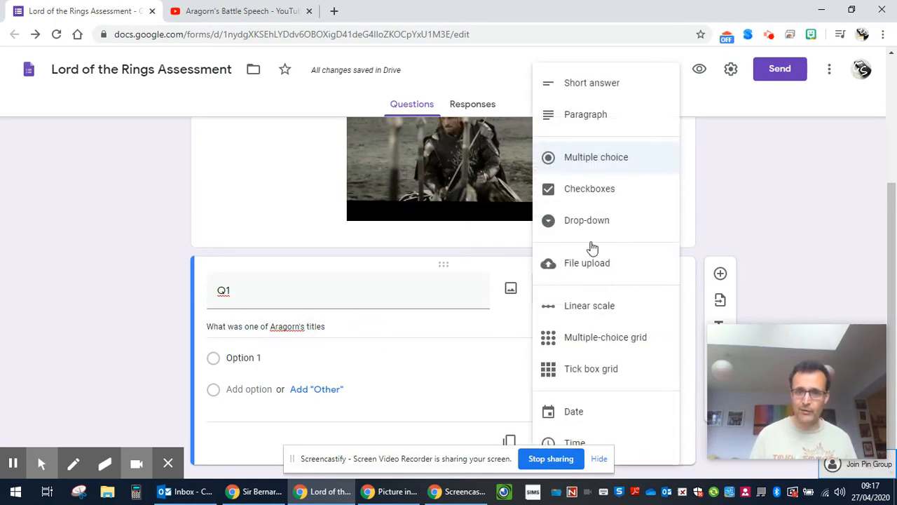
click(585, 84)
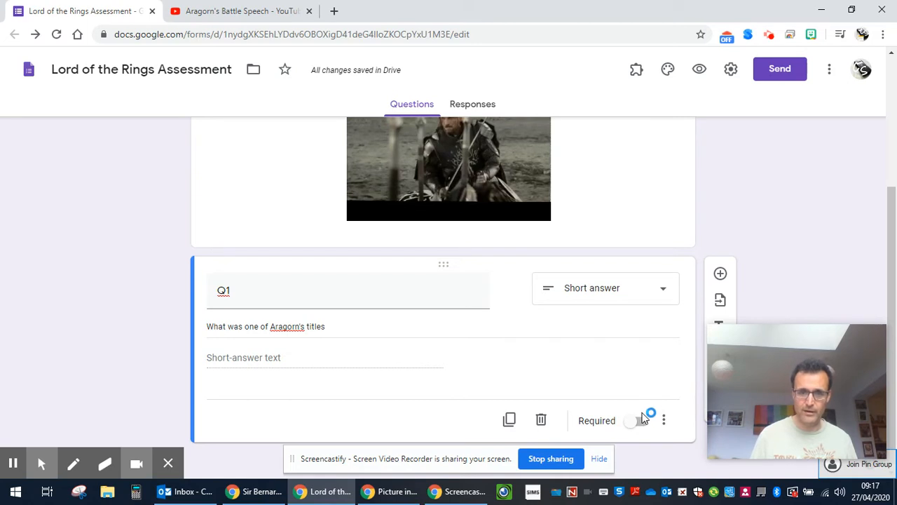
Step: Add a new question named Q2 and set its type to Paragraph
click(720, 277)
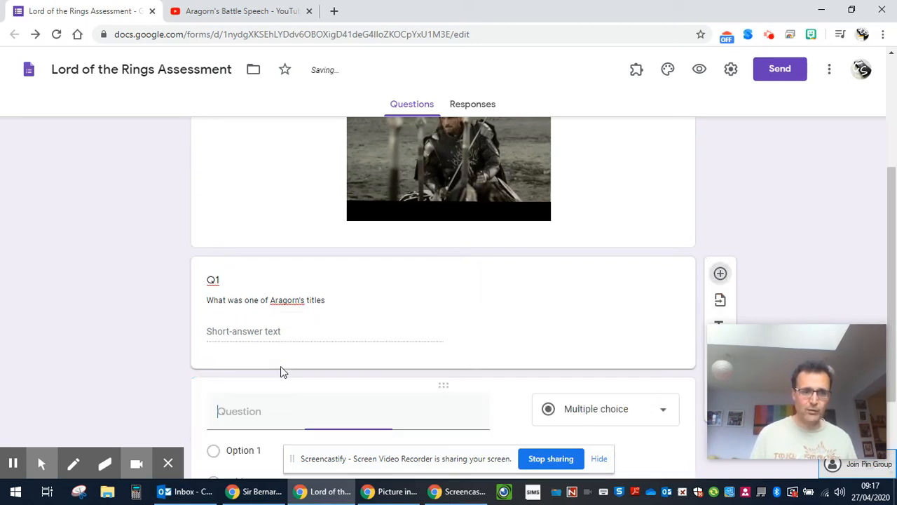
text(Q)
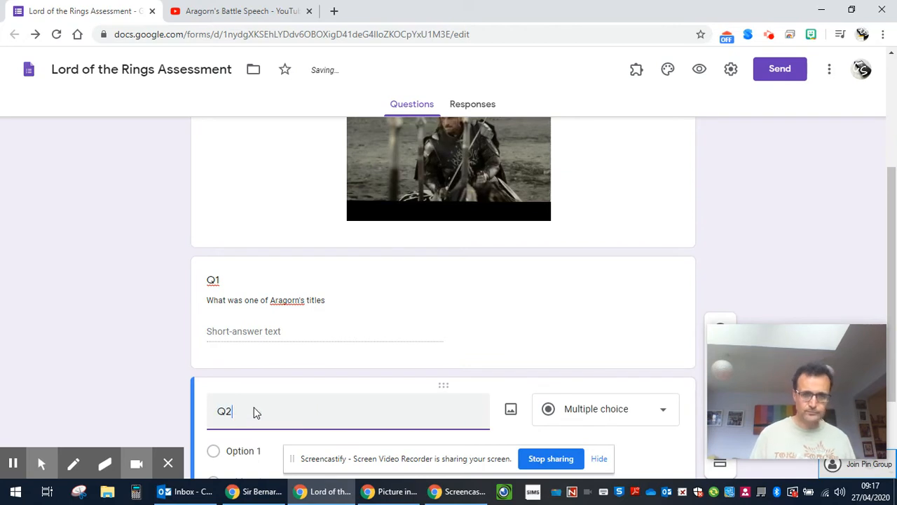
text(2)
scroll(256, 412, down, 2)
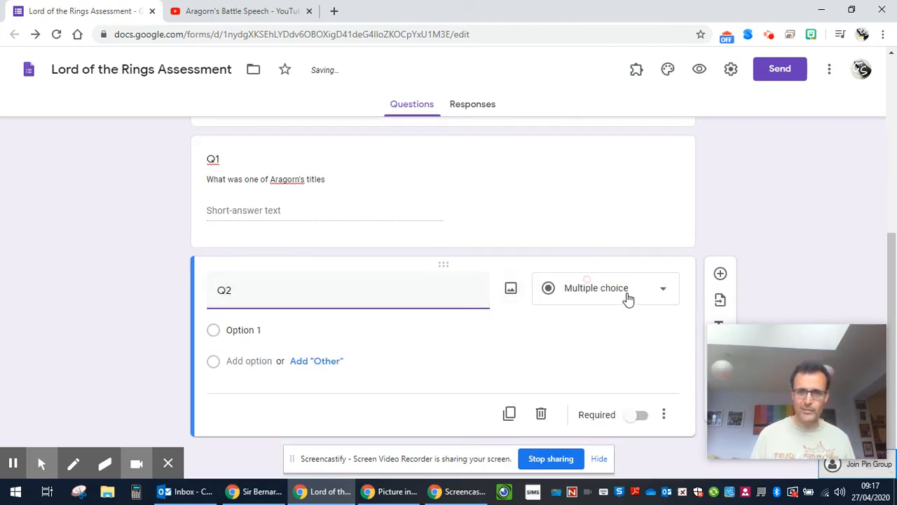
click(628, 298)
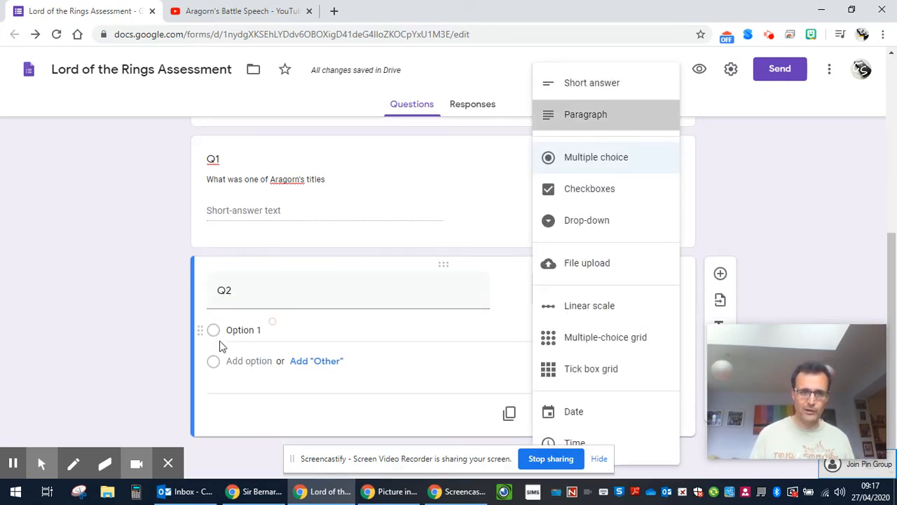
Step: Give Q2 a description about the black gates battle ending 'Why did they still fight?'
click(662, 419)
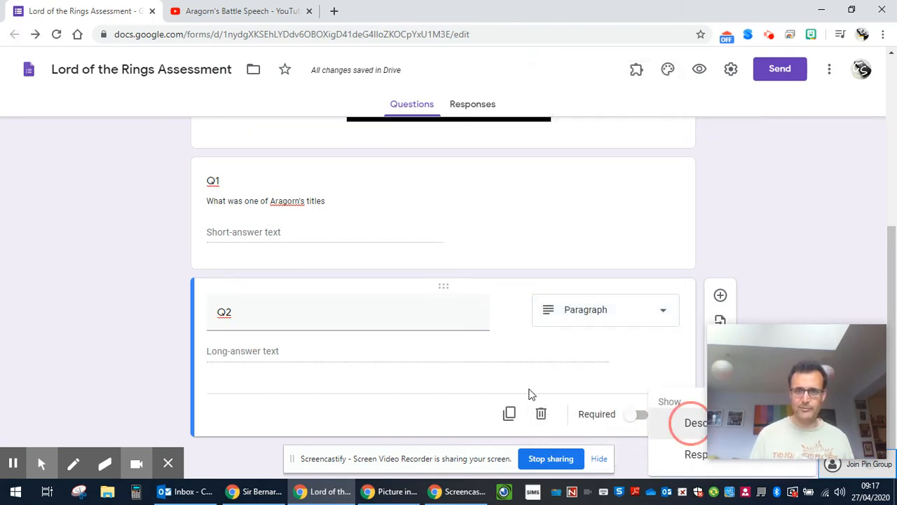
click(234, 341)
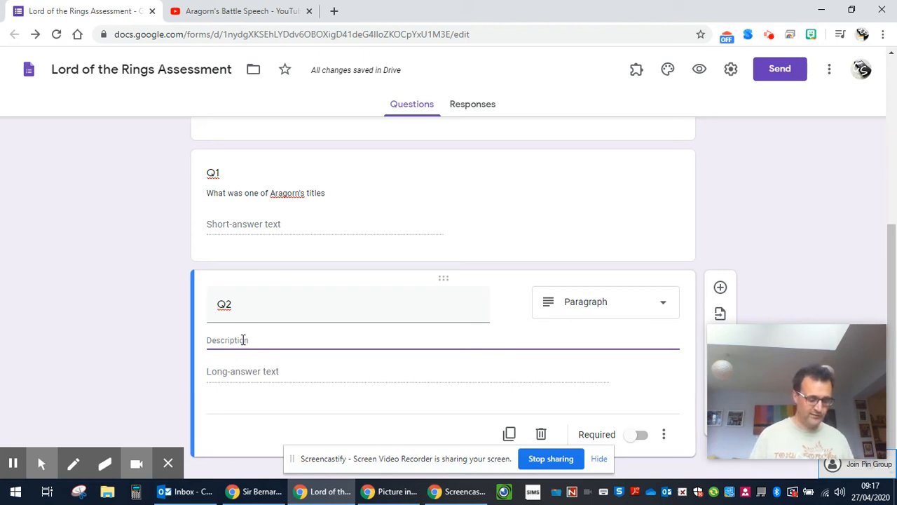
text(This is the prelude to the ba)
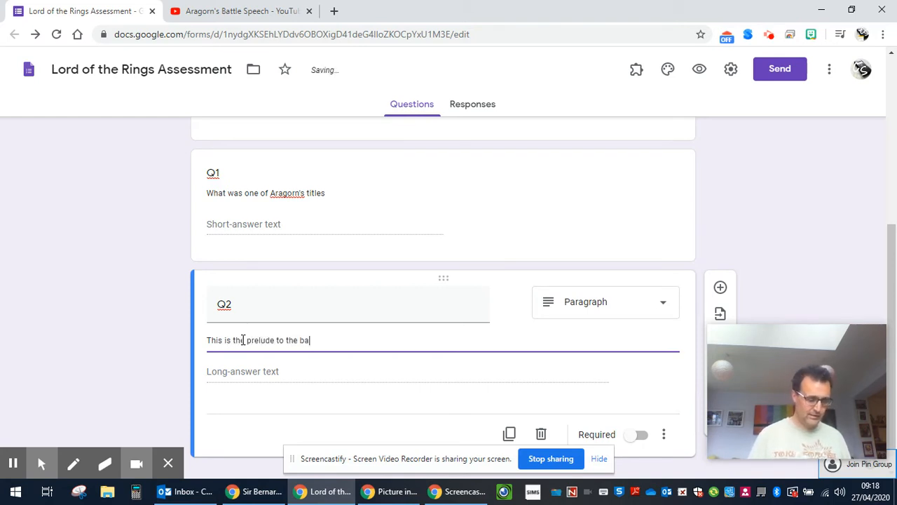
text(he )
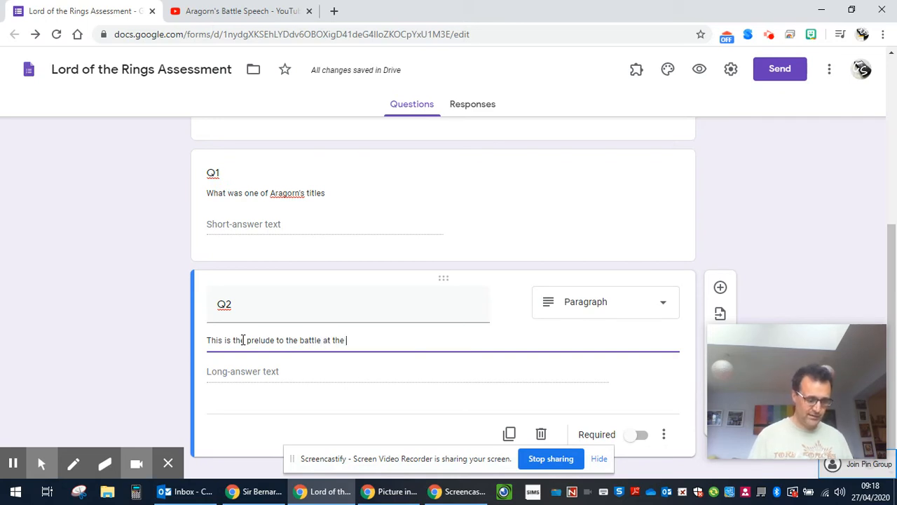
text(black gates.  Th)
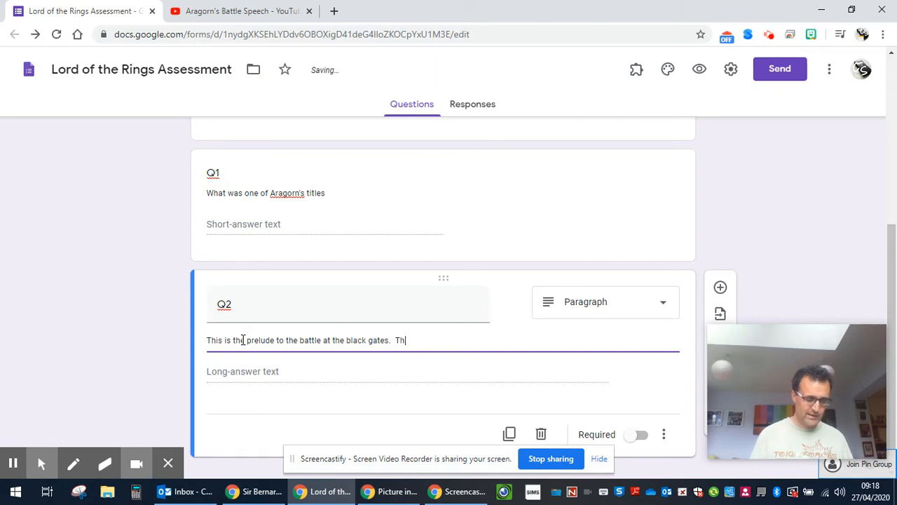
text(ey knew they ha)
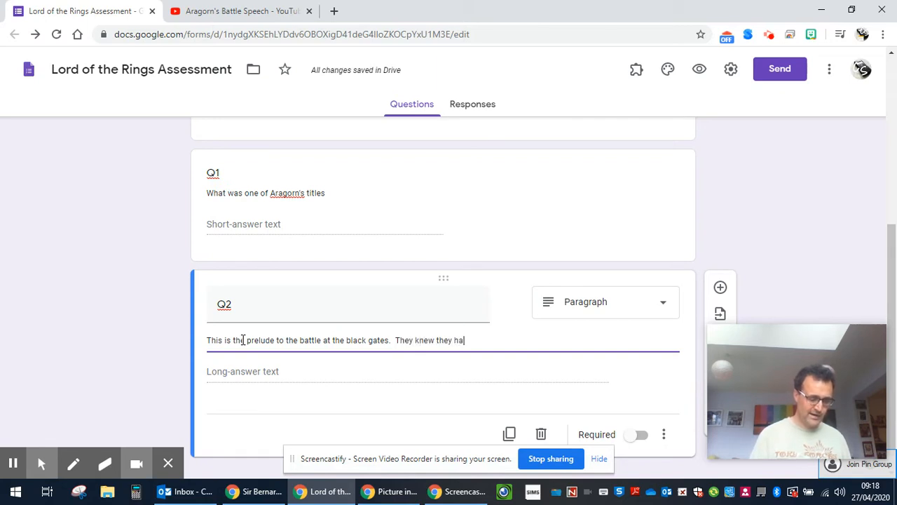
text(d no chance o)
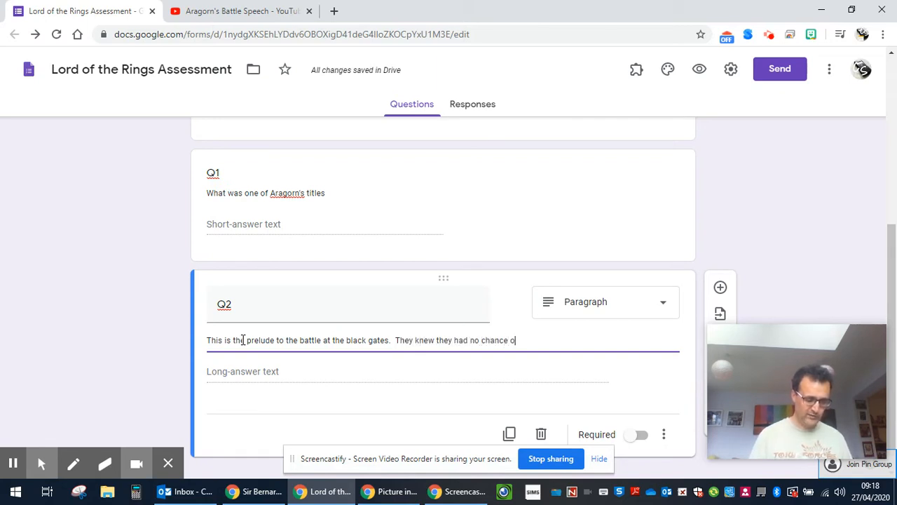
text(f weinning the battle.  Why)
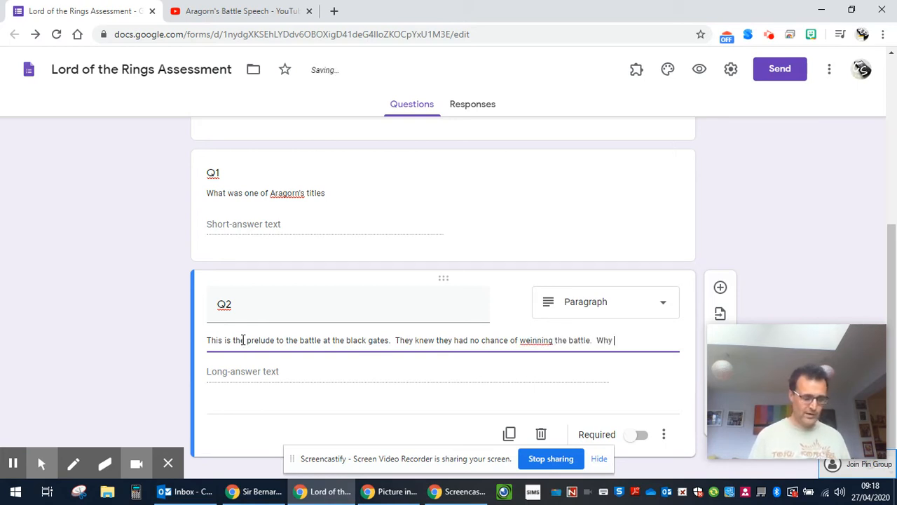
text( did they still)
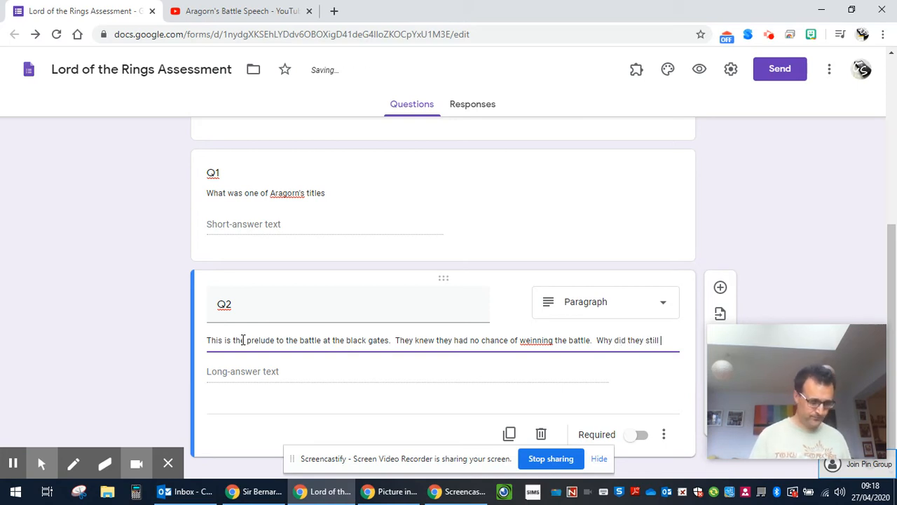
text( fight?)
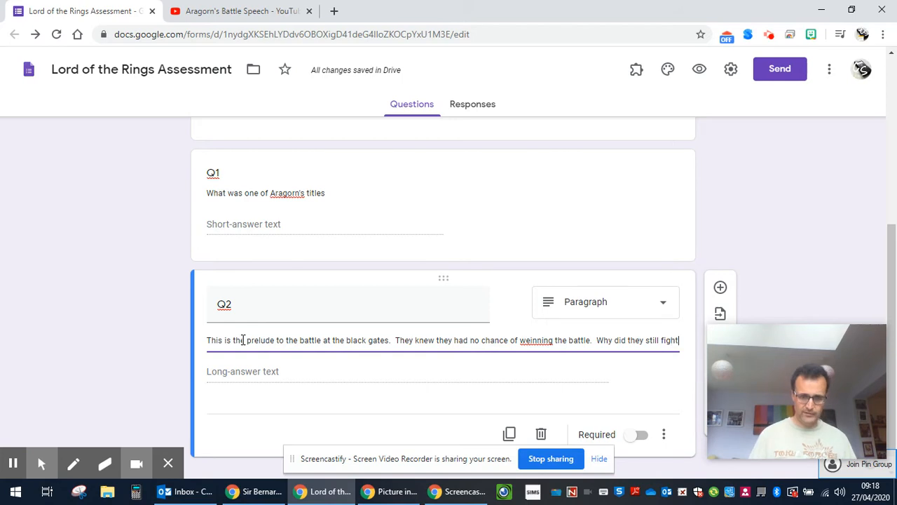
right_click(542, 342)
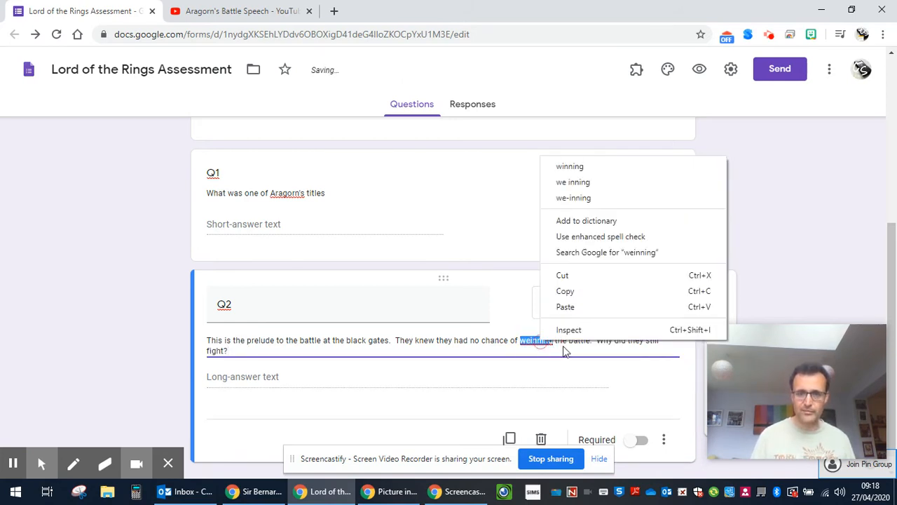
Step: Correct 'weinning' to 'winning' in Q2's description and make both Q2 and Q1 required
click(582, 166)
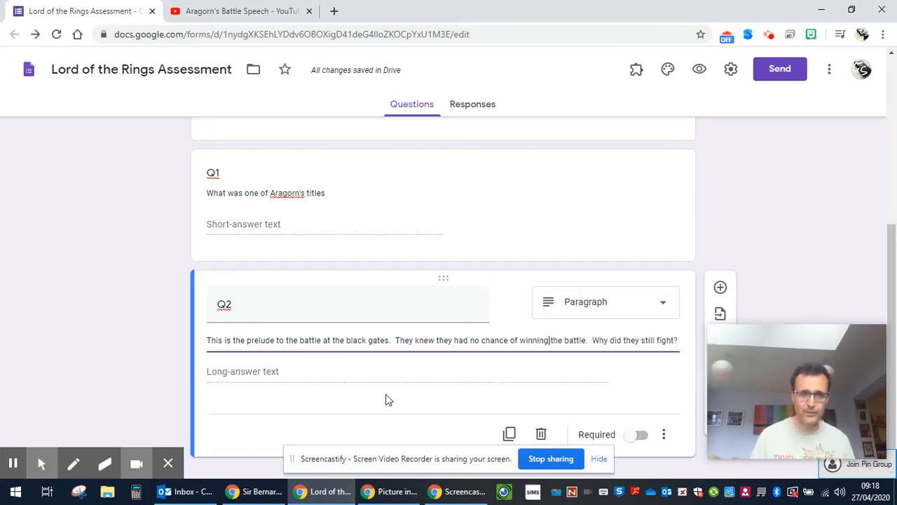
click(639, 436)
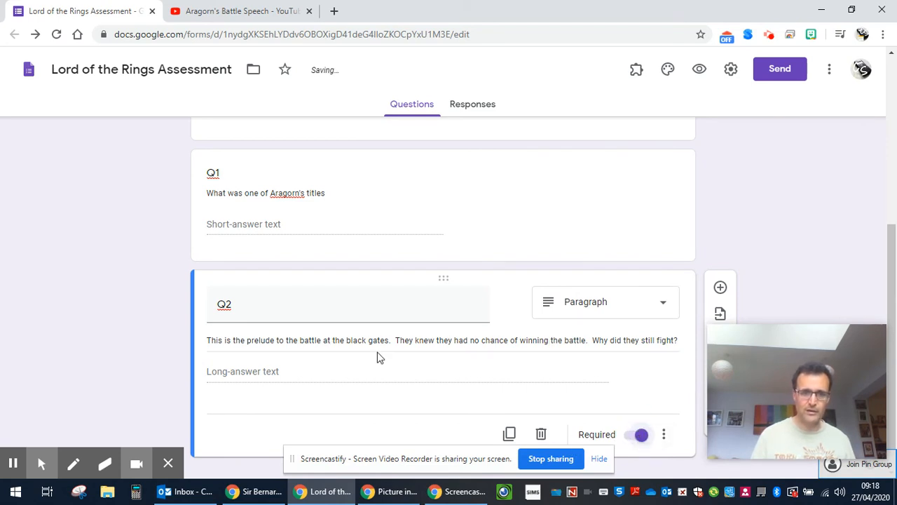
scroll(372, 351, up, 1)
click(520, 256)
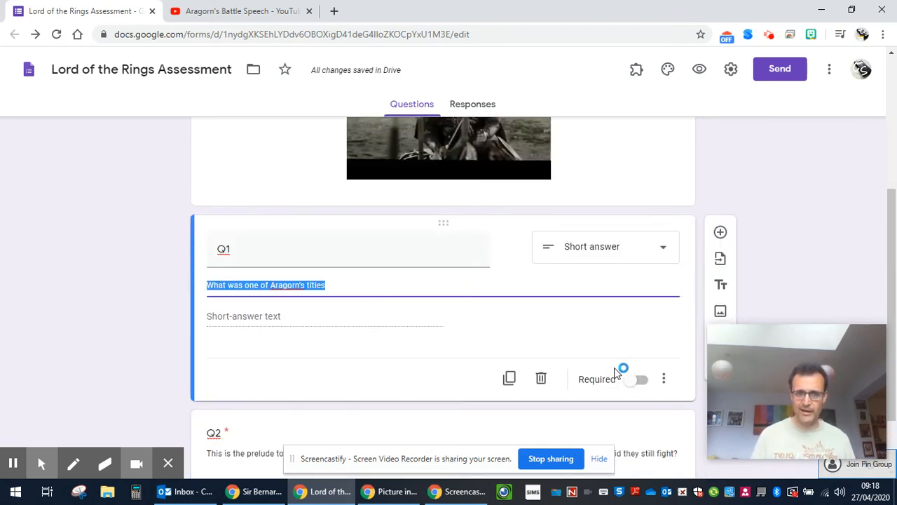
click(636, 382)
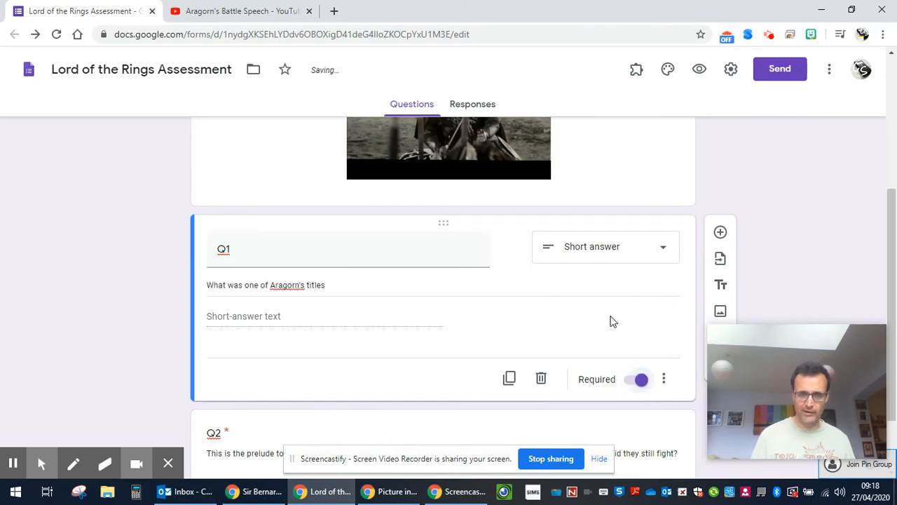
scroll(610, 319, up, 4)
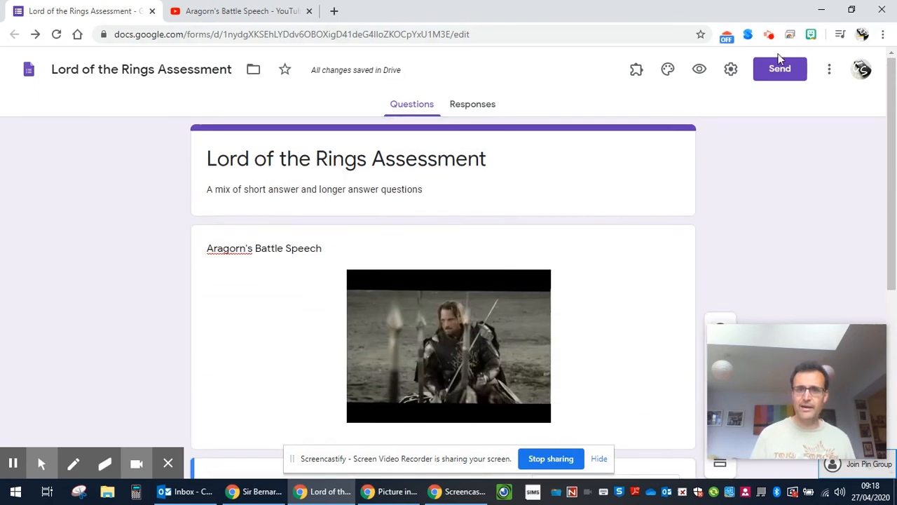
click(731, 69)
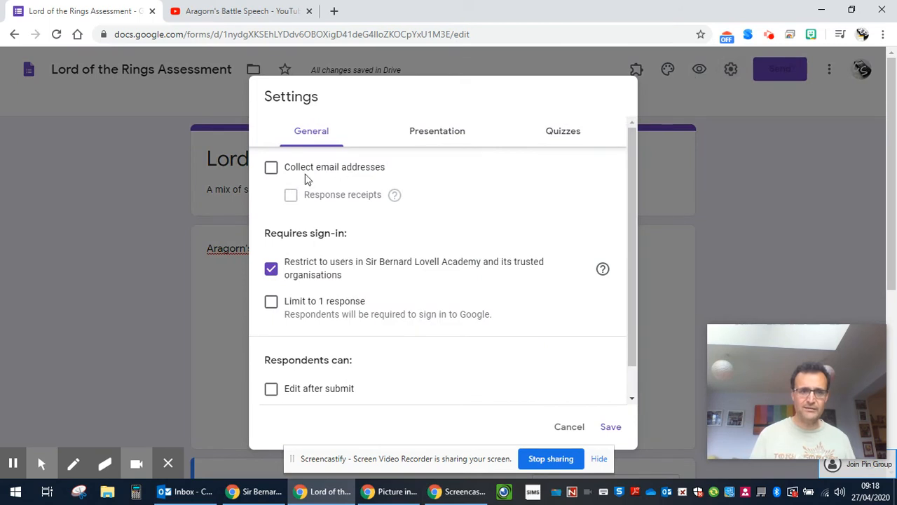
Step: Collect email addresses, limit to 1 response, and make it a quiz releasing marks after manual review
click(271, 167)
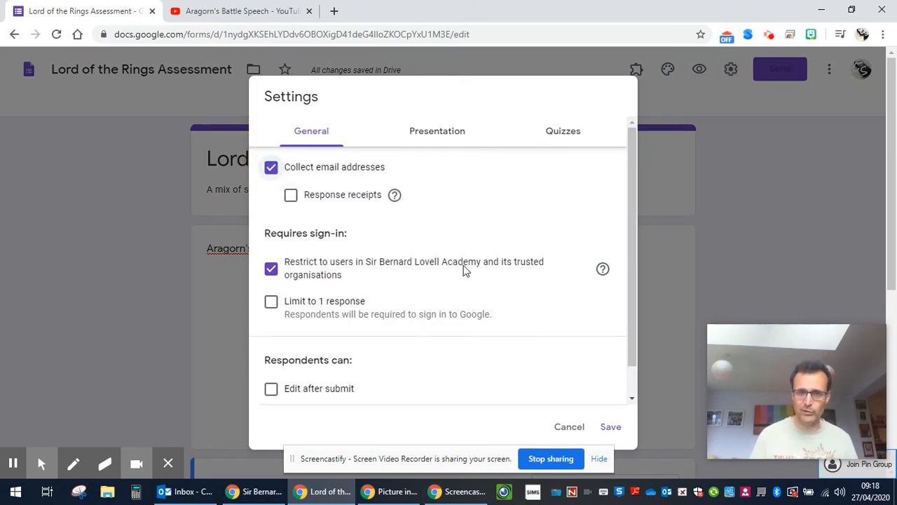
click(272, 302)
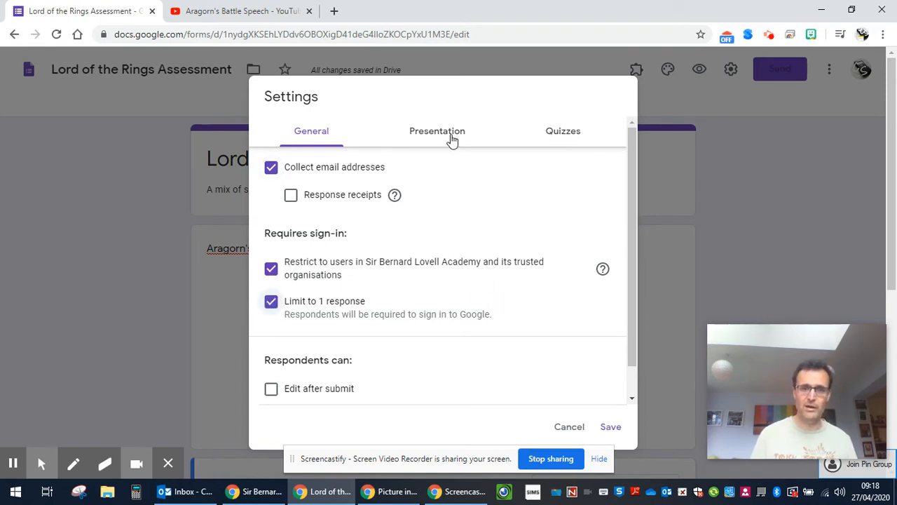
click(550, 142)
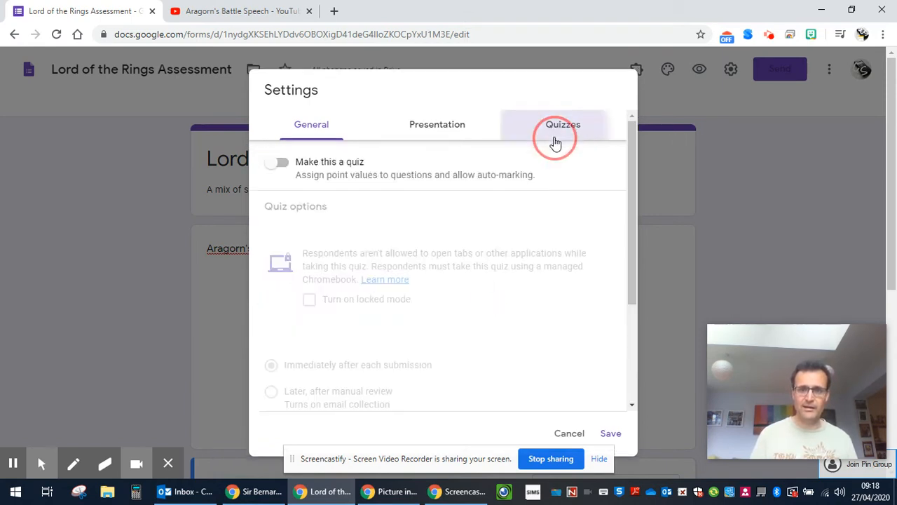
click(281, 163)
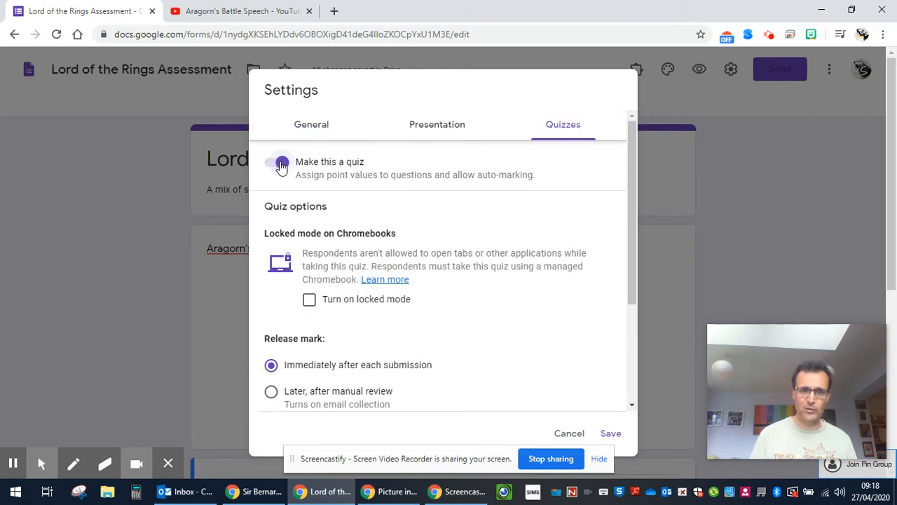
scroll(350, 350, down, 1)
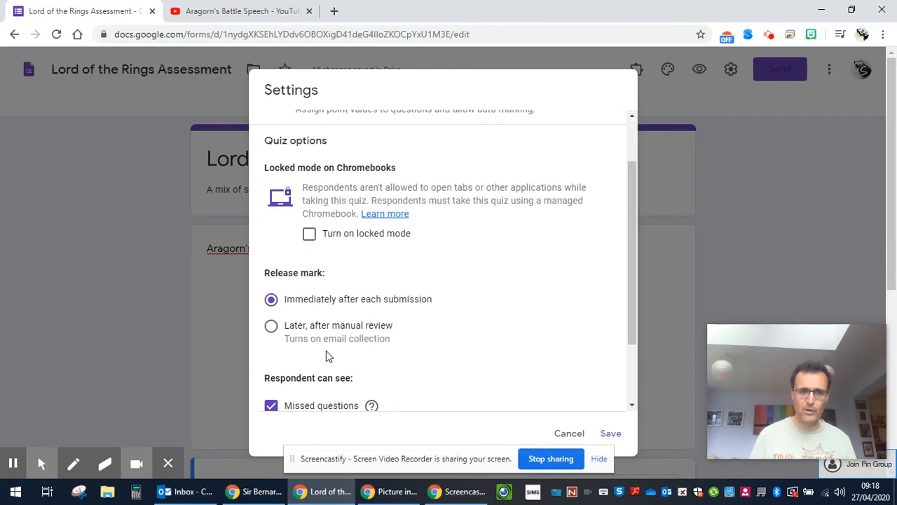
click(271, 325)
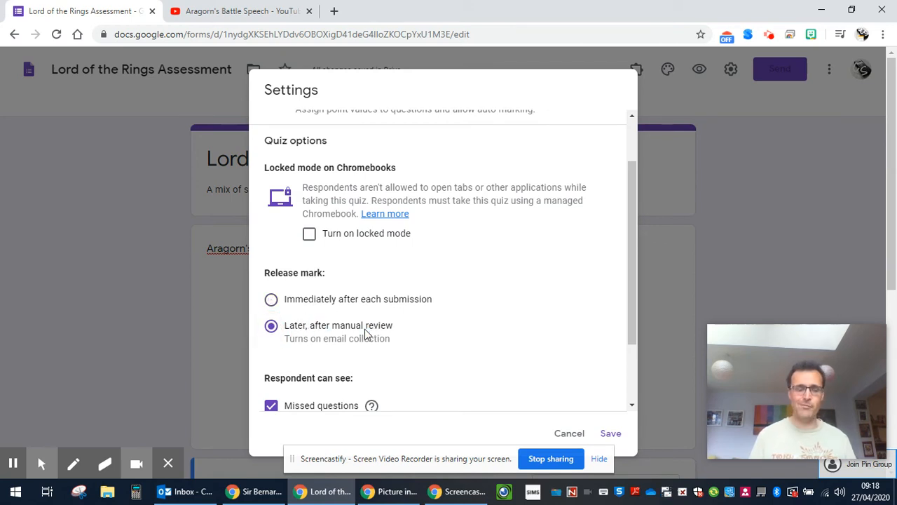
click(611, 434)
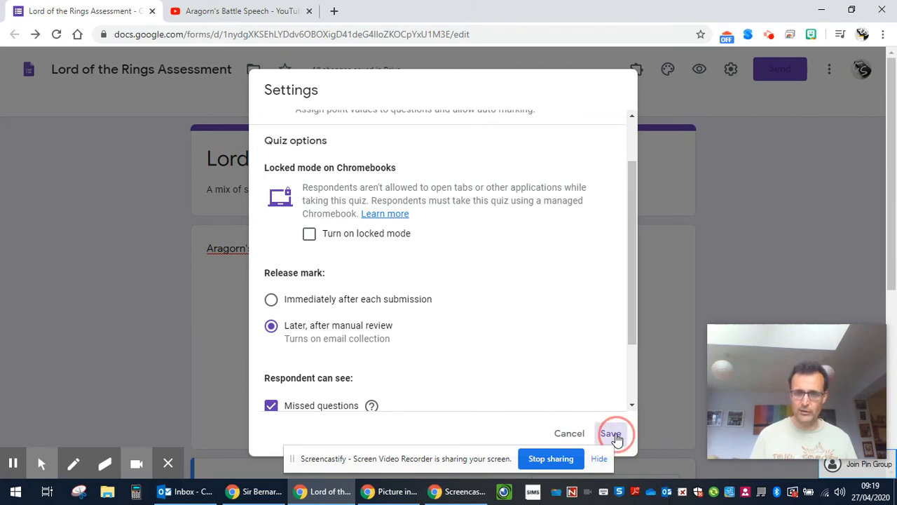
Step: Enter 'King of Gondor' and 'Isuldur's Heir' as Q1's accepted answers
scroll(363, 252, down, 3)
scroll(362, 245, down, 2)
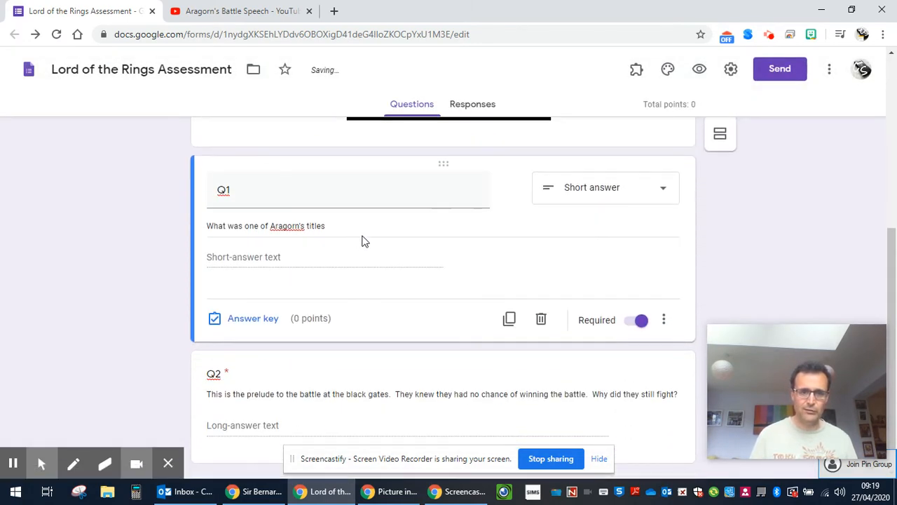
click(251, 321)
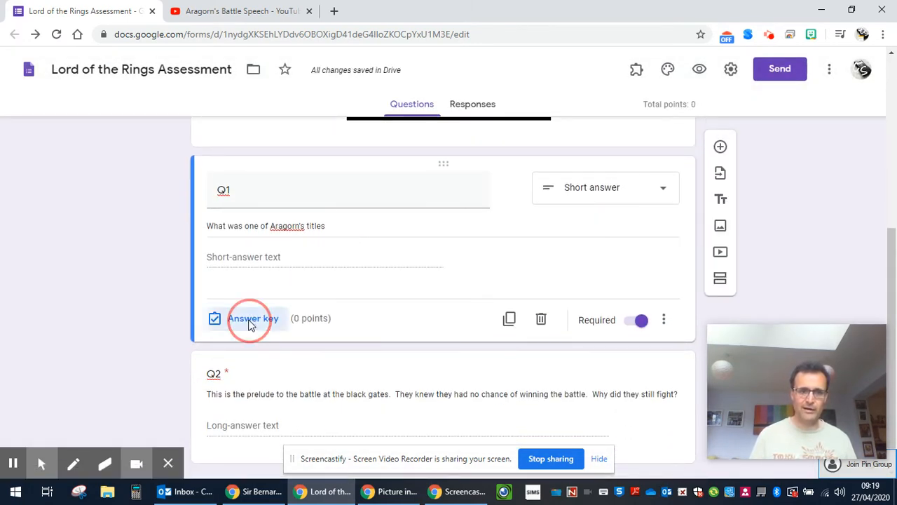
click(266, 258)
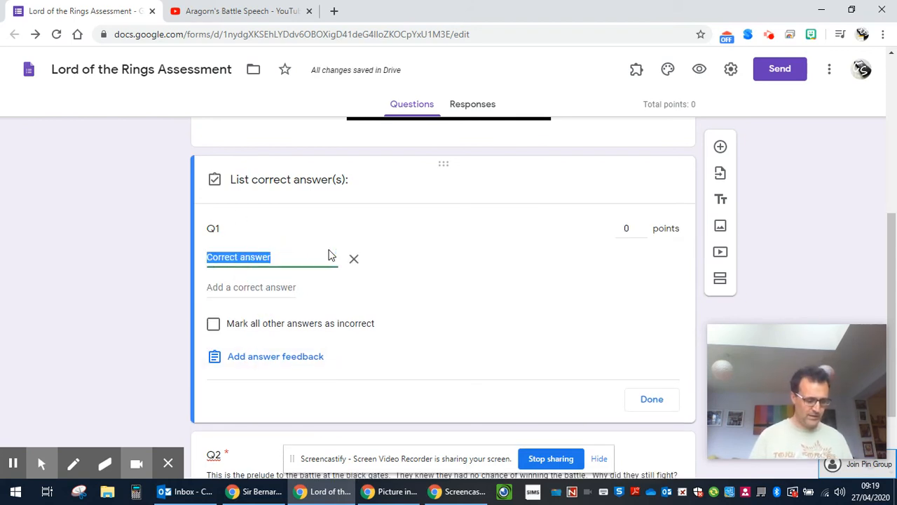
text(King of Gond)
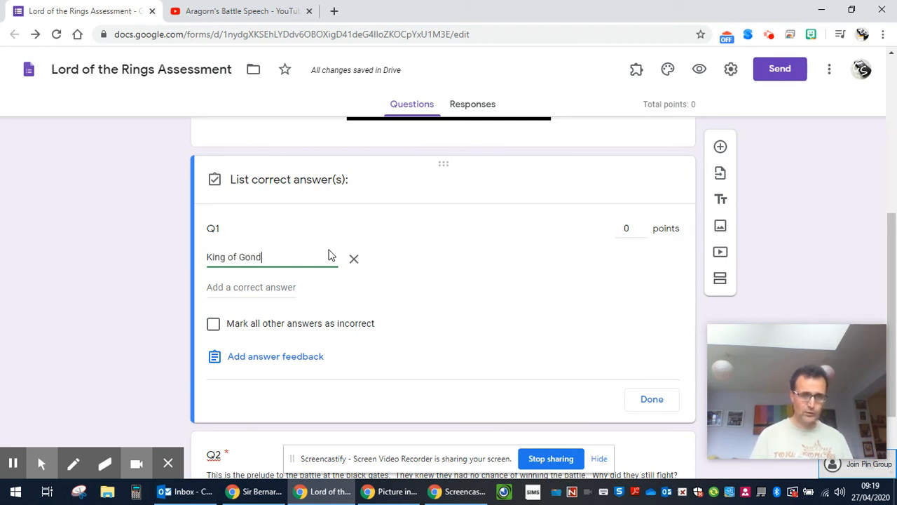
text(or)
click(249, 286)
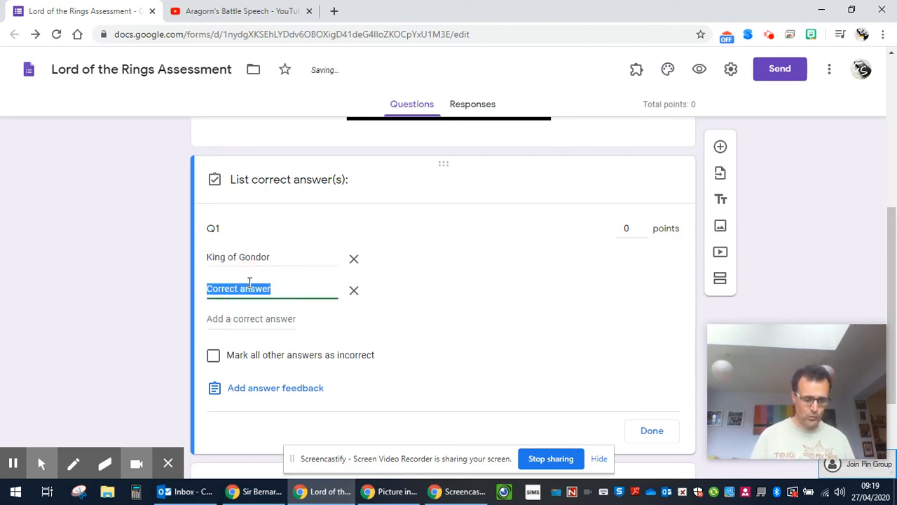
text(Isuldu)
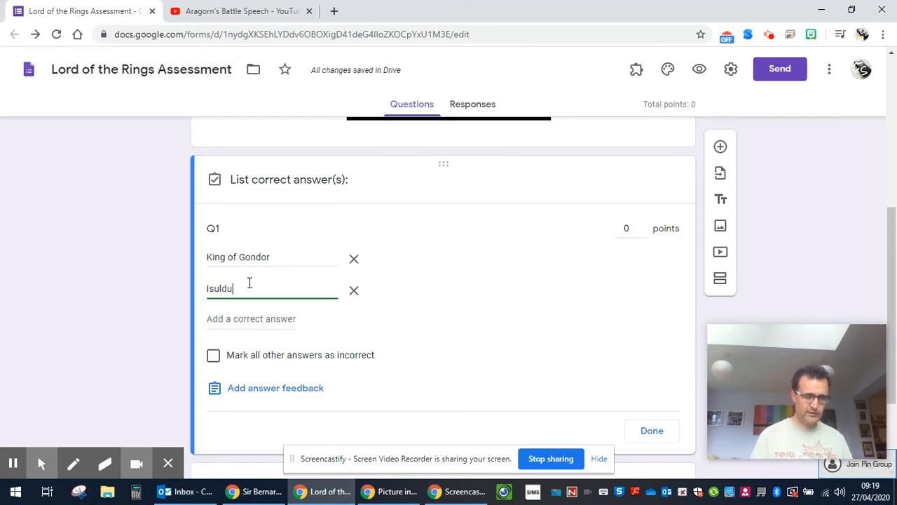
text(r's Heir)
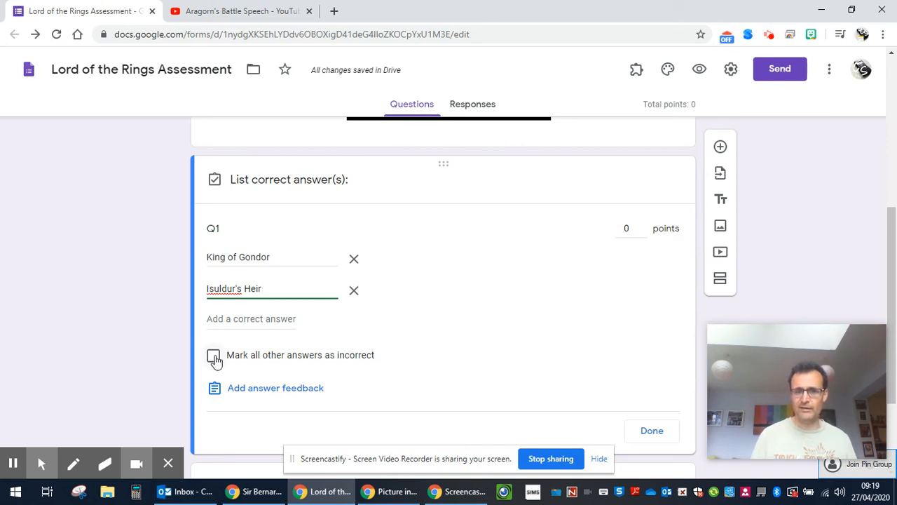
right_click(225, 288)
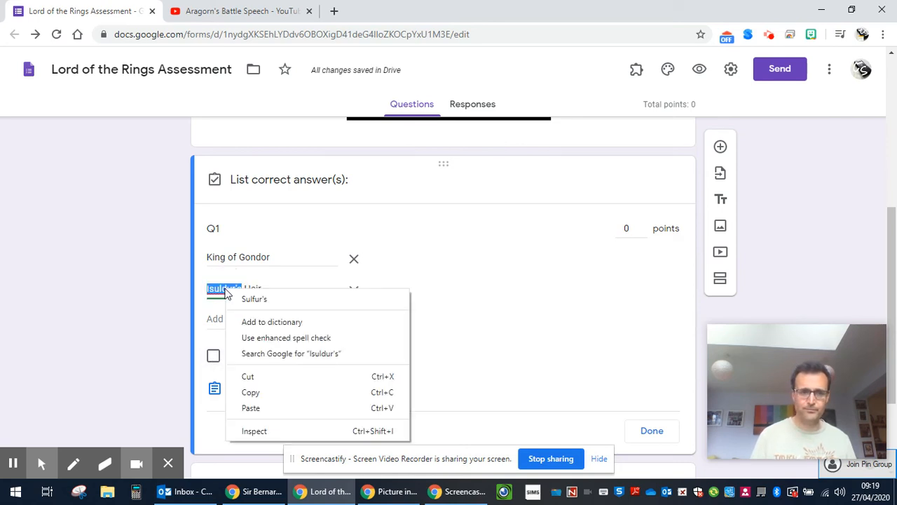
click(219, 306)
click(311, 323)
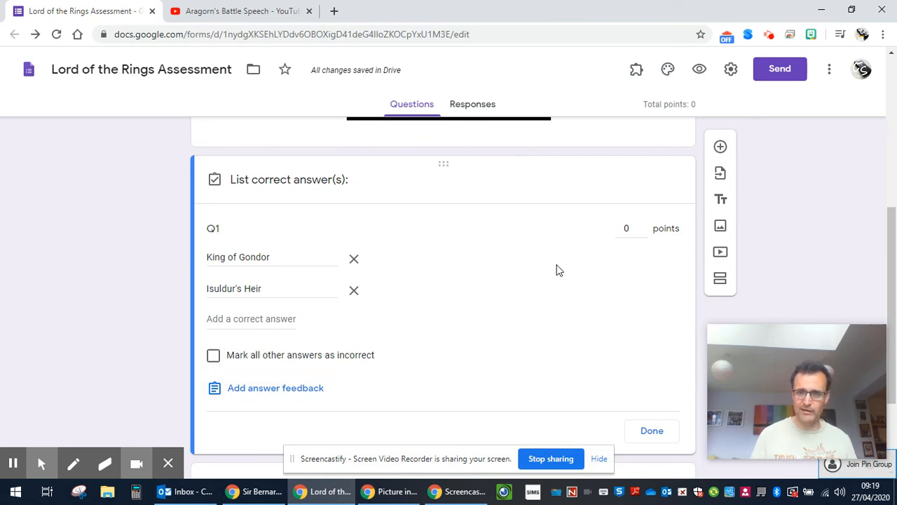
Step: Make Q1 worth 1 point and finish its answer key
click(643, 227)
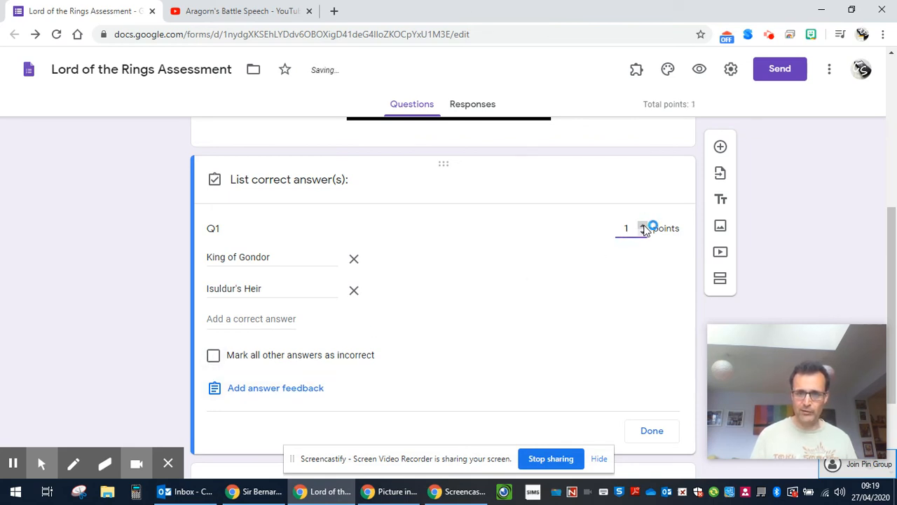
click(651, 431)
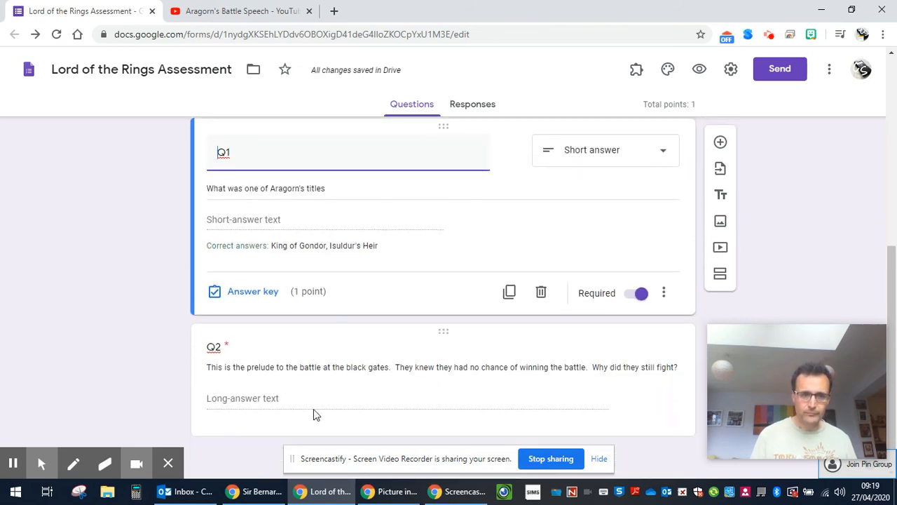
click(322, 398)
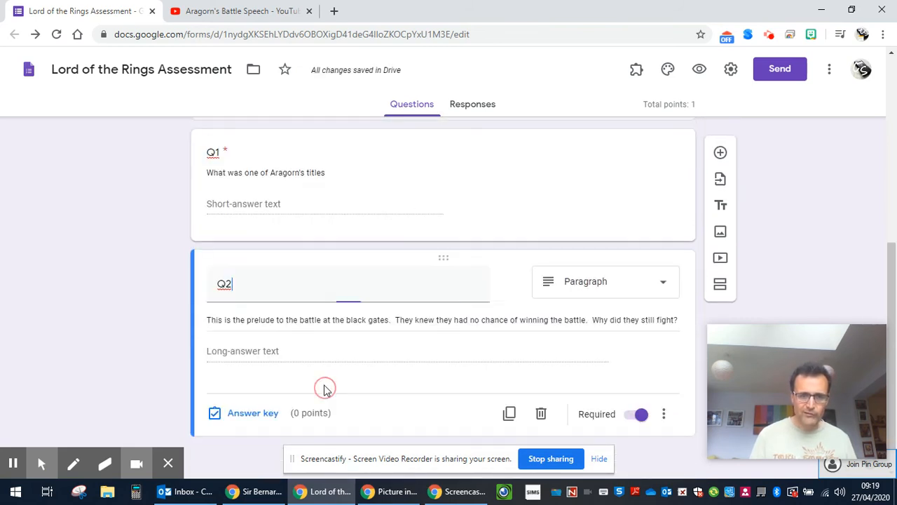
Step: Set Q2's answer key to 5 points
click(246, 414)
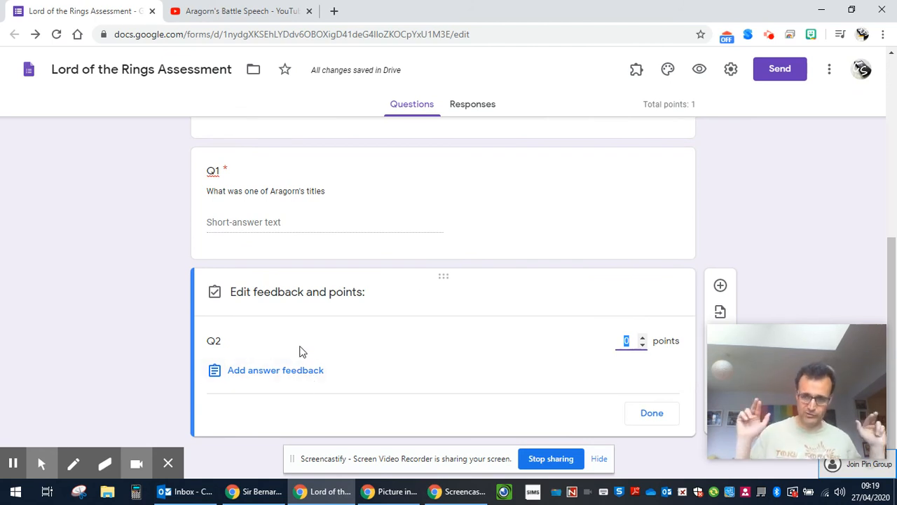
click(642, 338)
click(643, 338)
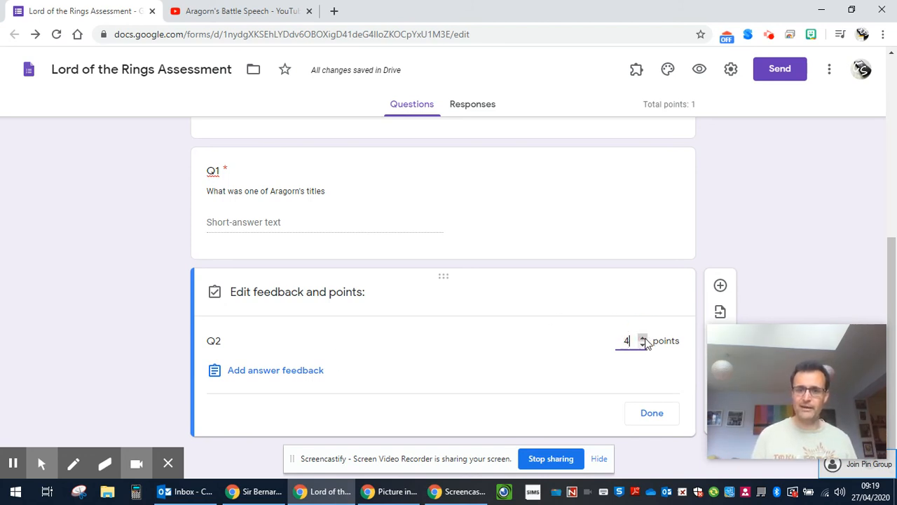
click(643, 338)
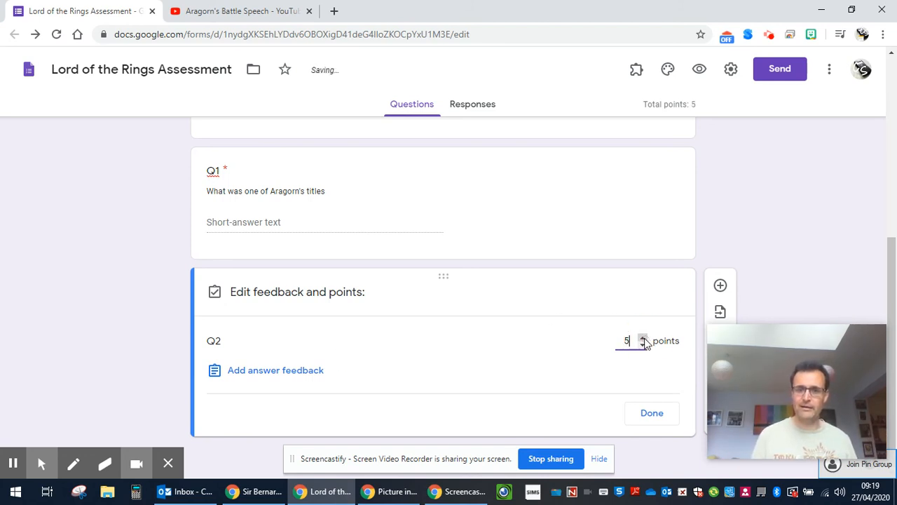
click(653, 413)
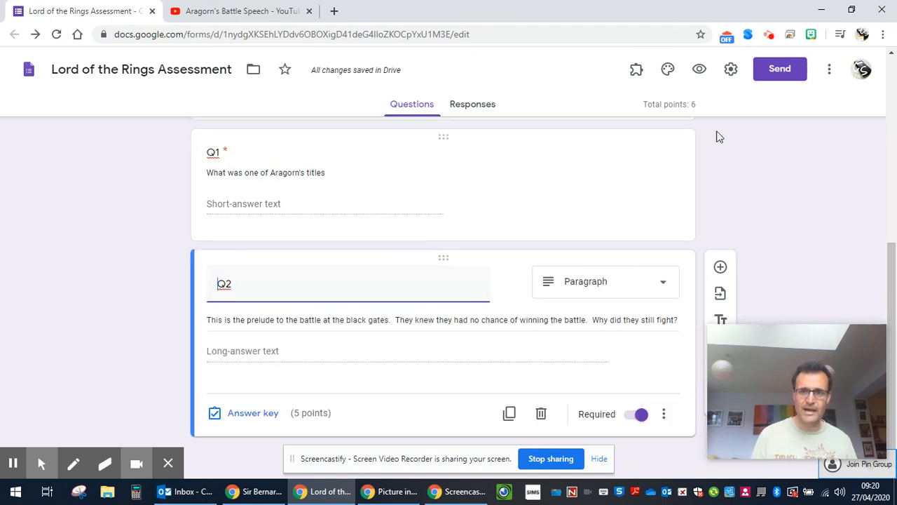
Step: Copy a shortened share link for the form and open a new browser tab
click(775, 68)
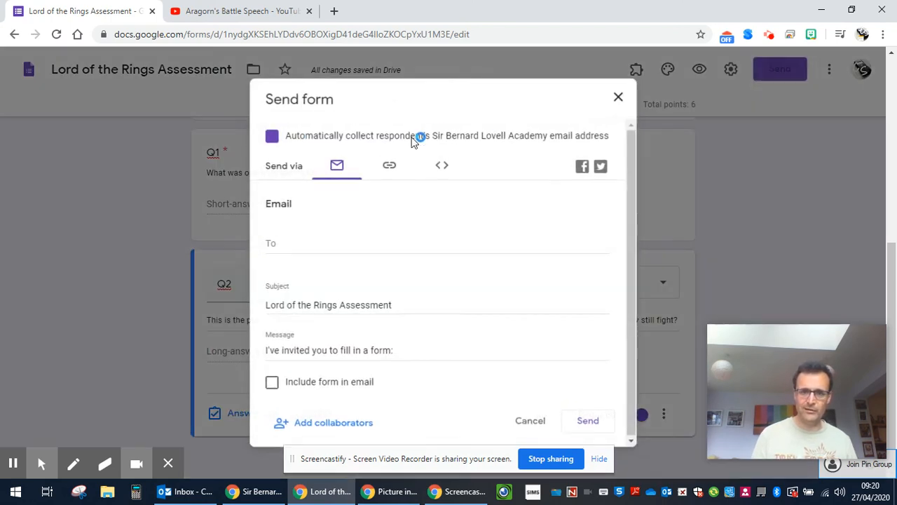
click(390, 171)
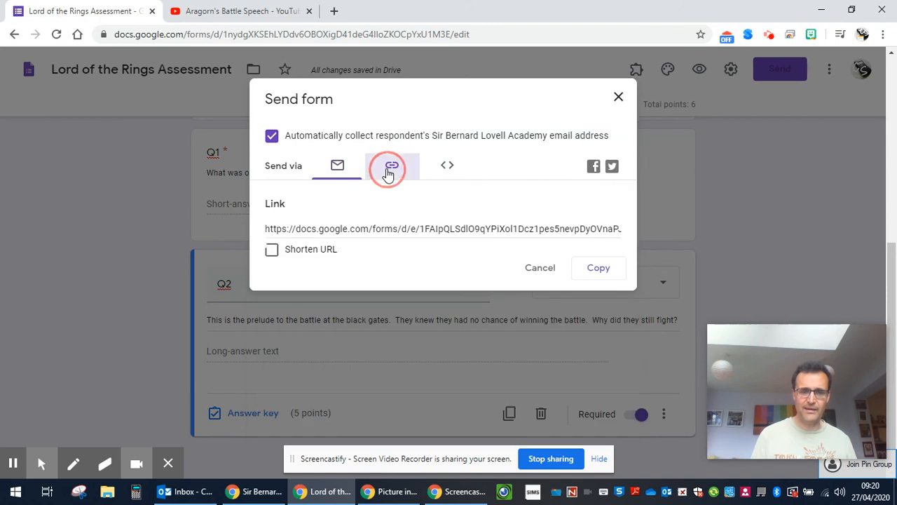
click(272, 249)
click(295, 228)
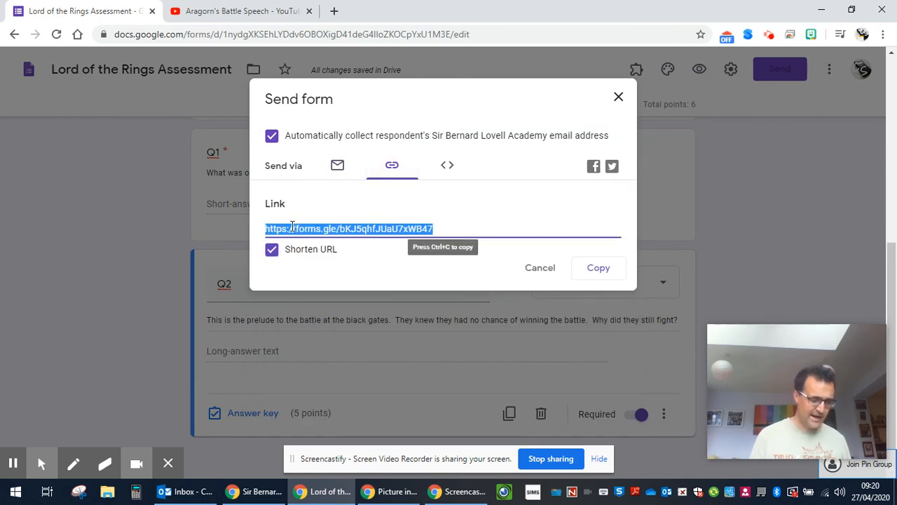
click(334, 10)
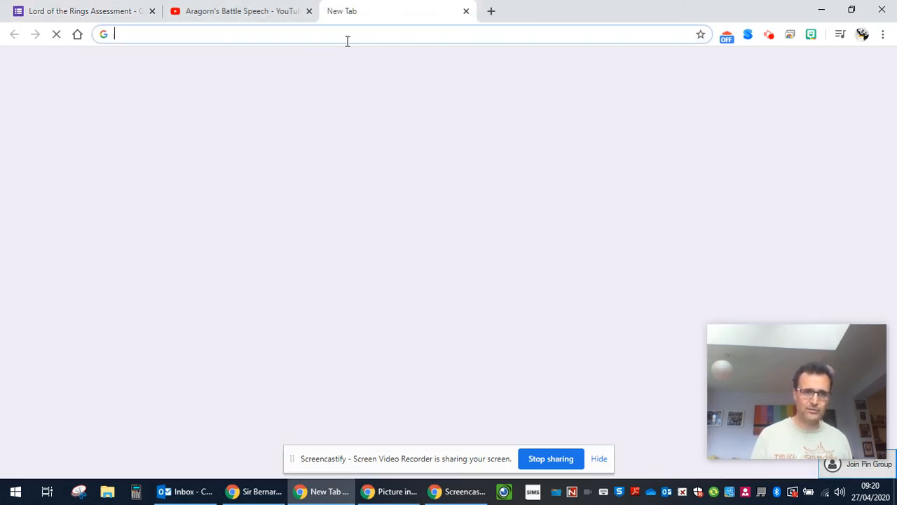
Step: Load the shortened form link and review the live quiz's video, Q1 and Q2
text(https://forms.gle/bKJ5qhfJUaU7xWB47)
key(Return)
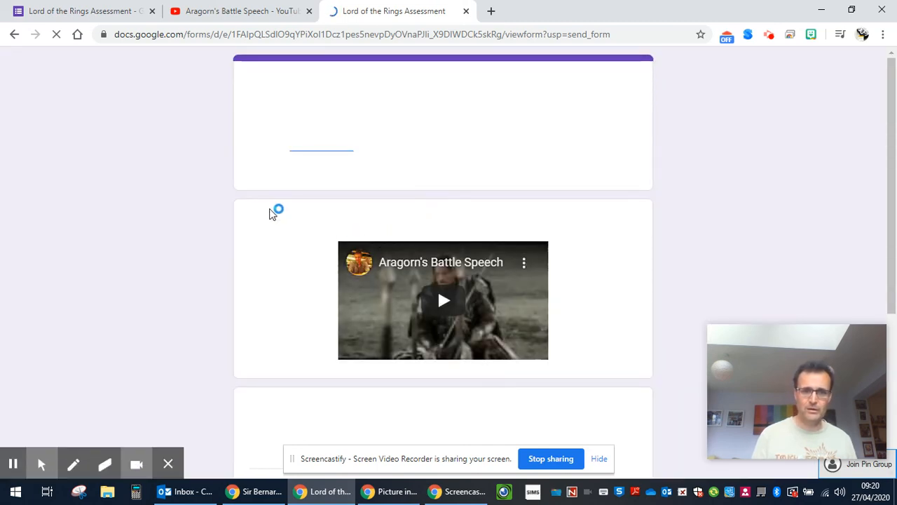
scroll(344, 313, down, 2)
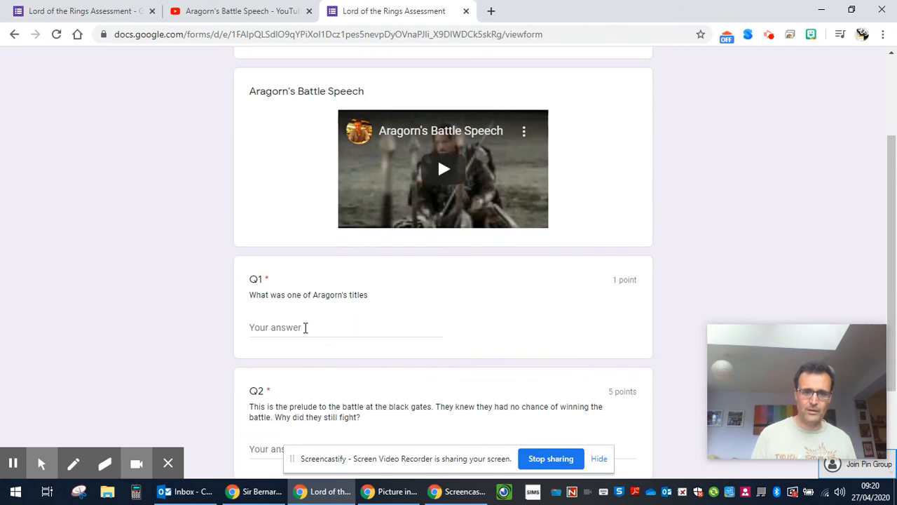
scroll(304, 327, down, 2)
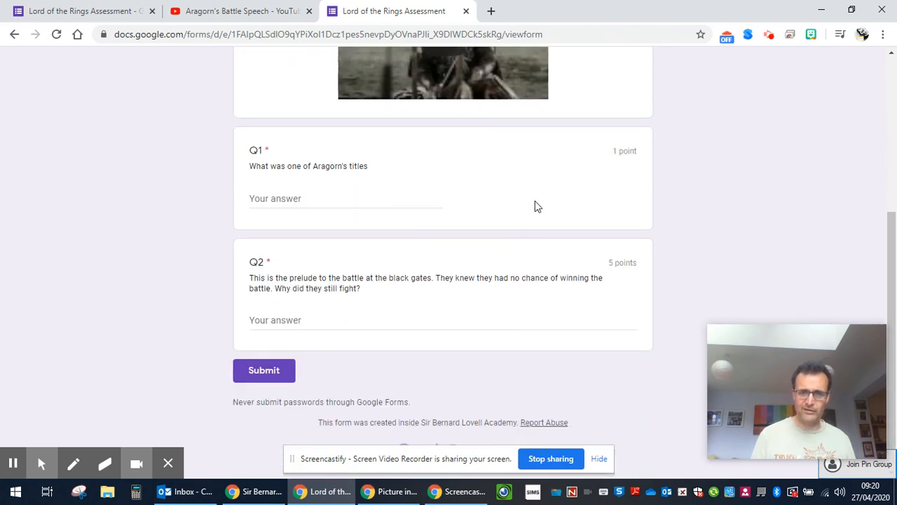
scroll(466, 232, up, 4)
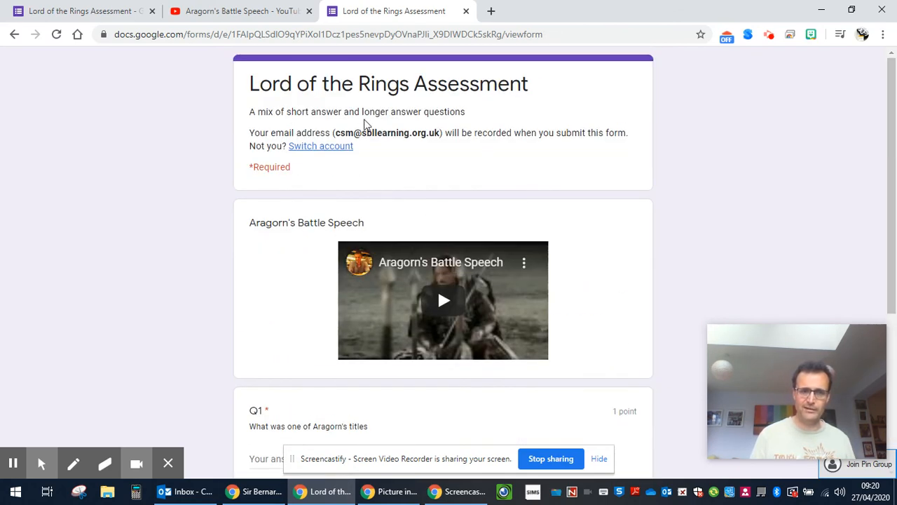
scroll(109, 318, down, 4)
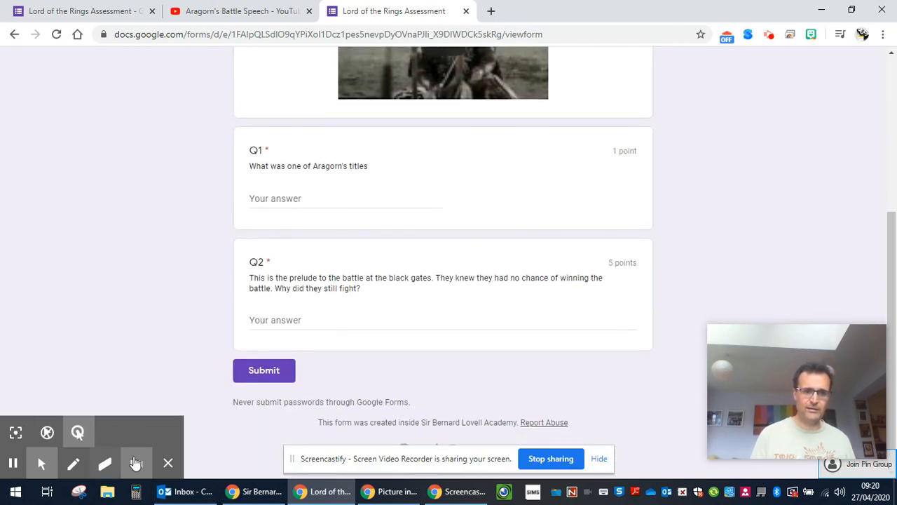
mouse_move(187, 483)
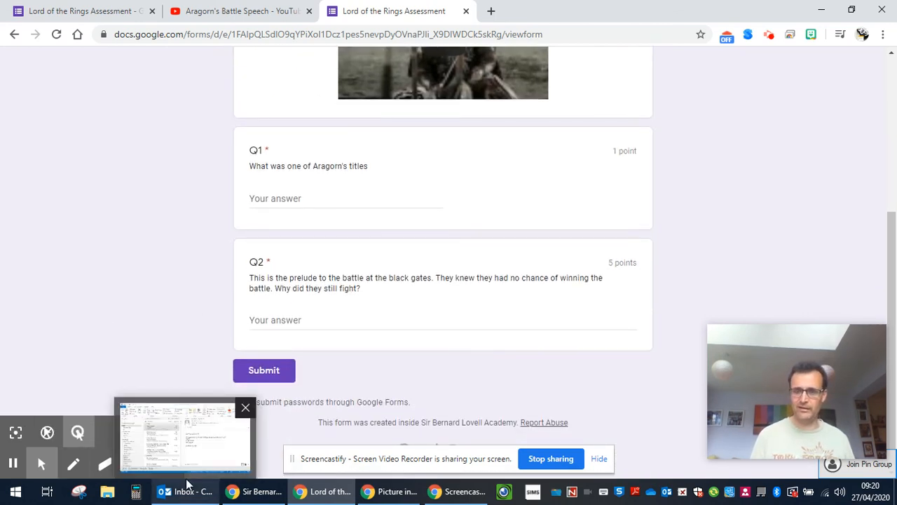